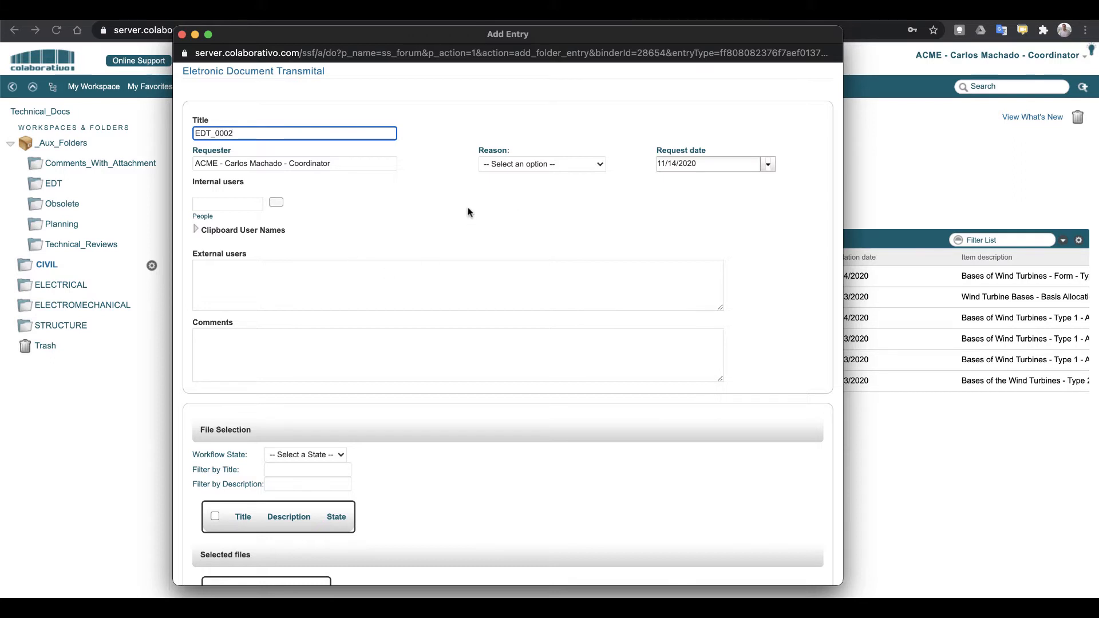
# Set the transmittal reason to For quotation and add the architecture projects user as internal recipient
pyautogui.click(551, 164)
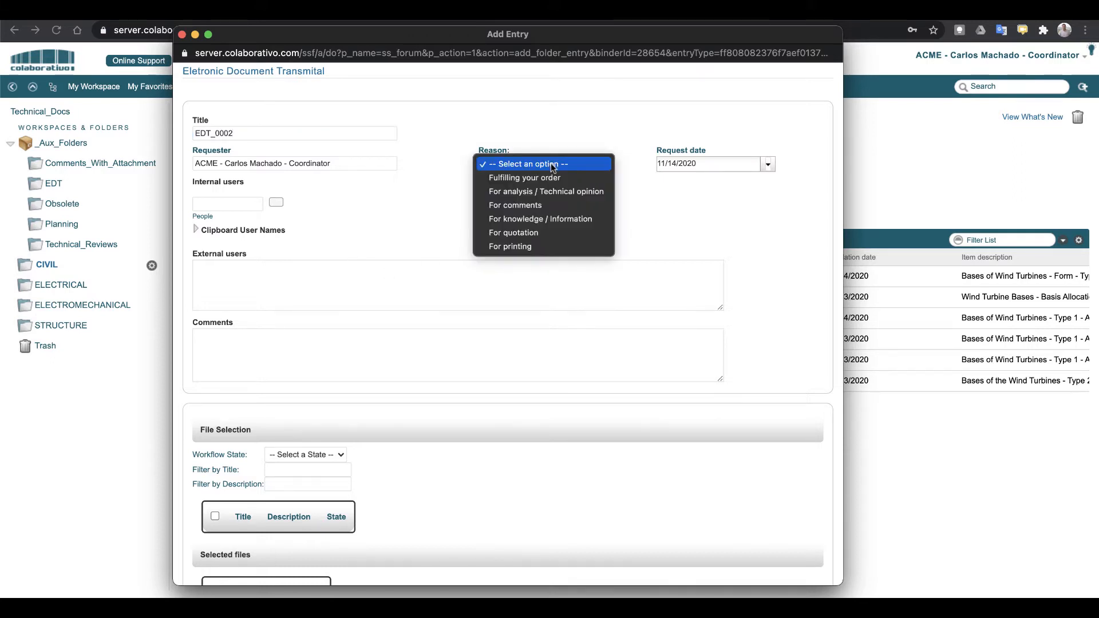
pyautogui.click(513, 232)
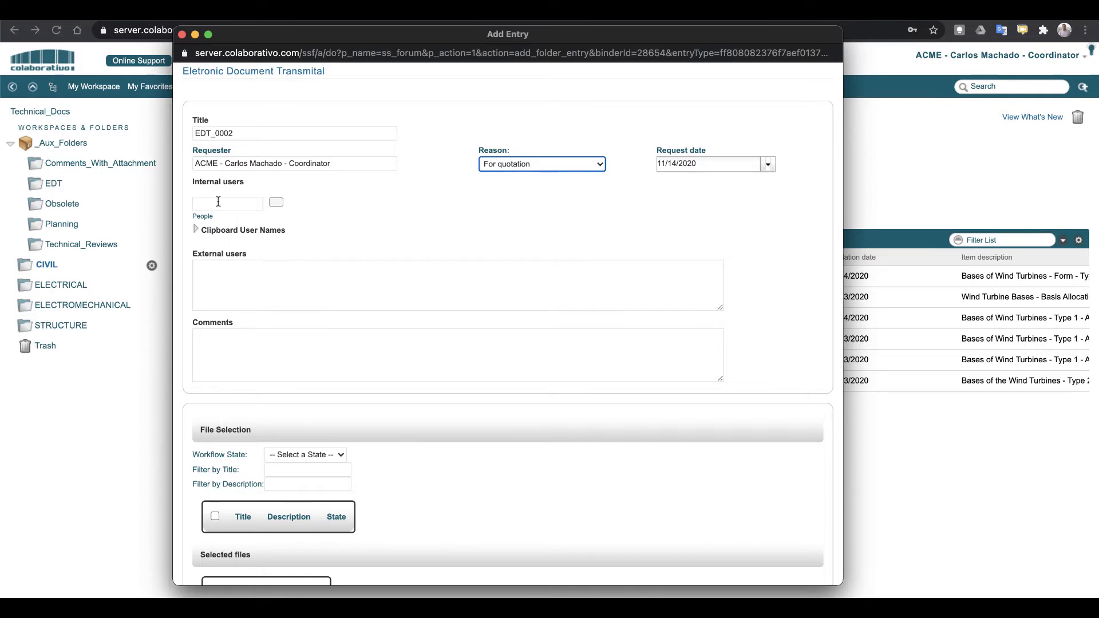
pyautogui.click(241, 278)
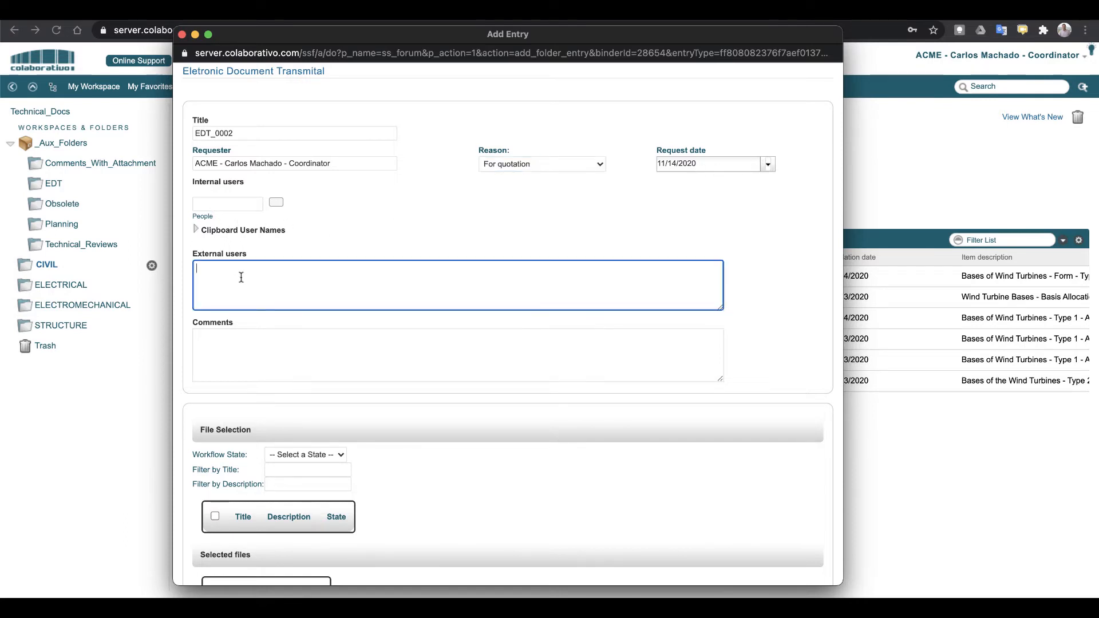
pyautogui.click(230, 204)
pyautogui.write('par')
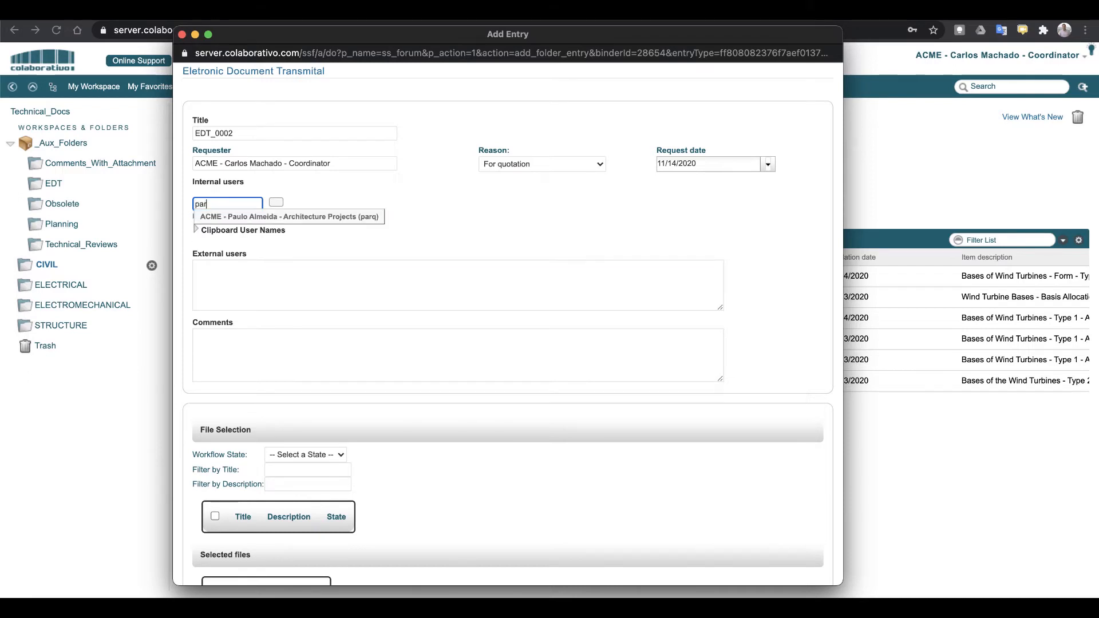
pyautogui.click(232, 217)
# Enter the external recipient's e-mail and the comment 'For quotation as requested...'
pyautogui.click(241, 281)
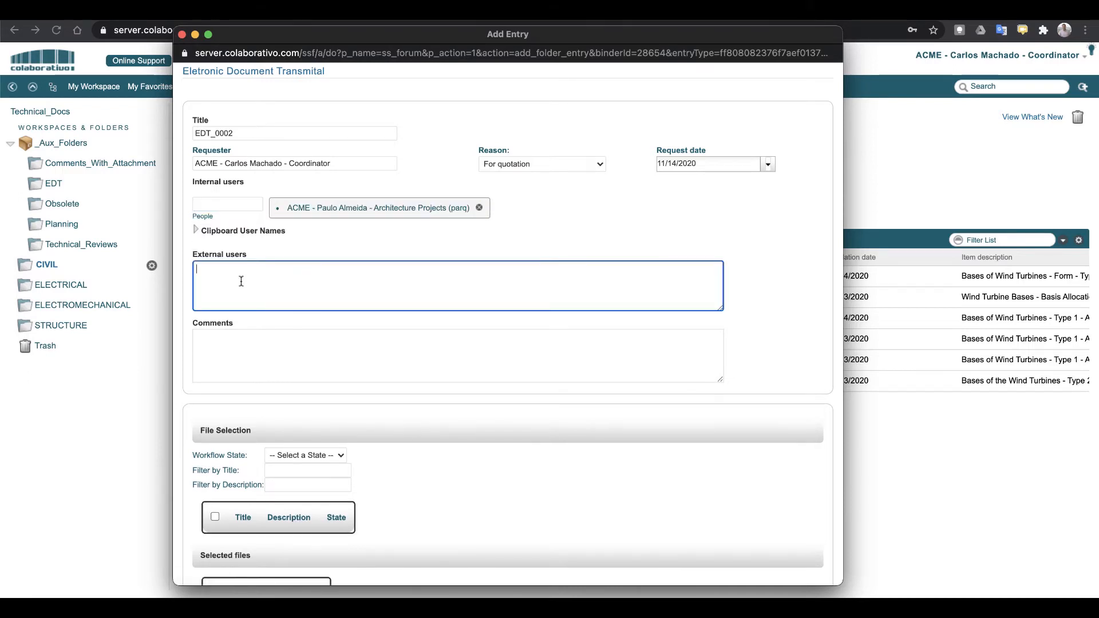
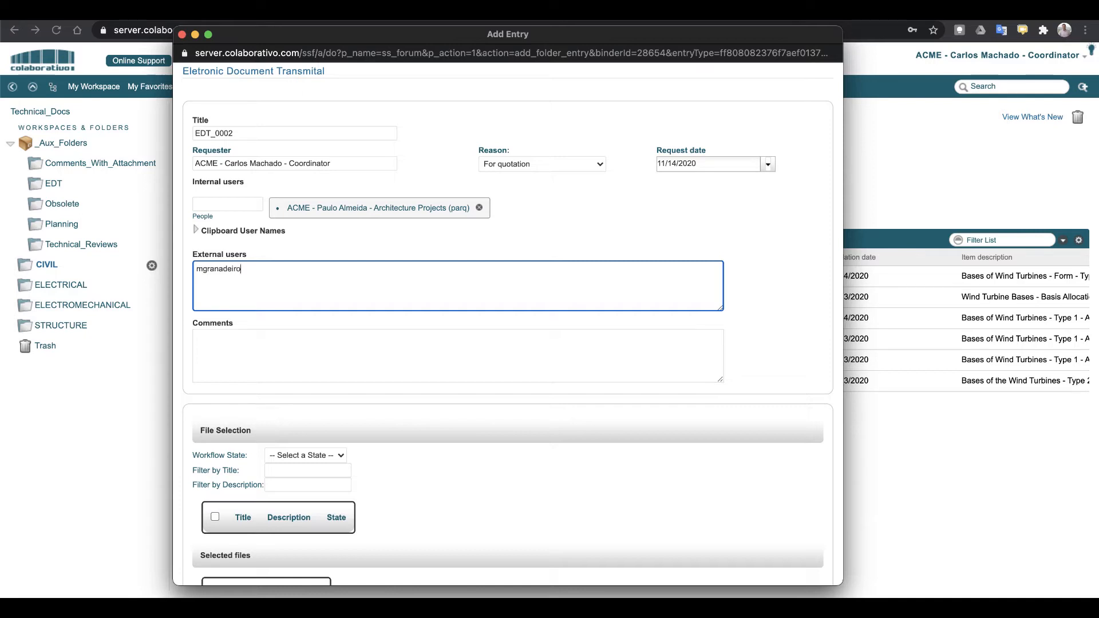
pyautogui.click(263, 353)
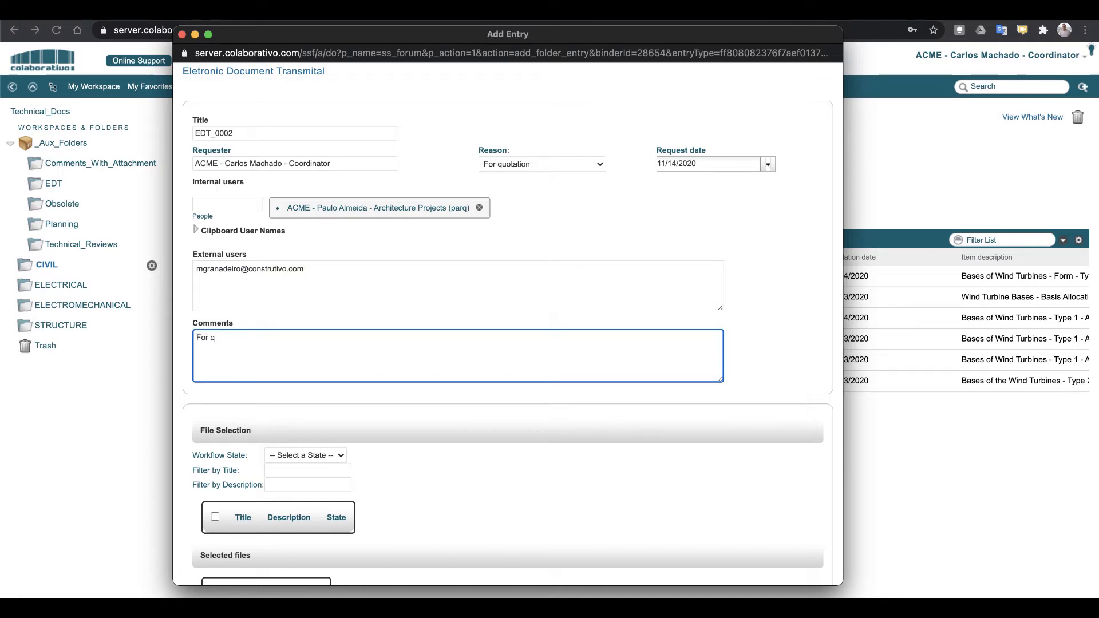
pyautogui.write('For quotation as requested...')
pyautogui.scroll(-5, 401, 417)
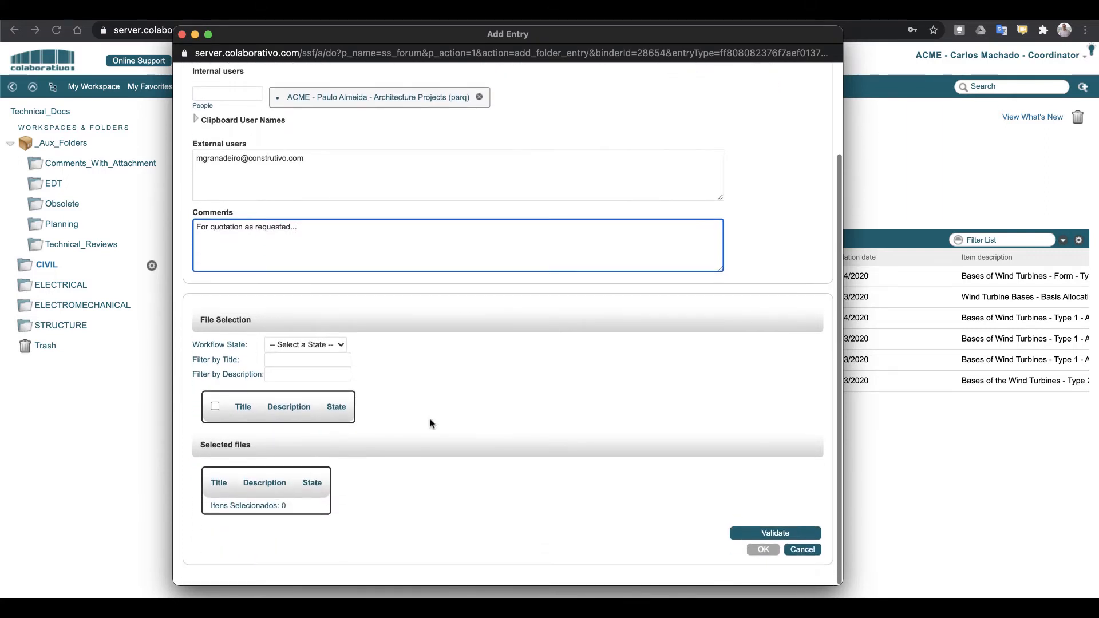
pyautogui.click(338, 346)
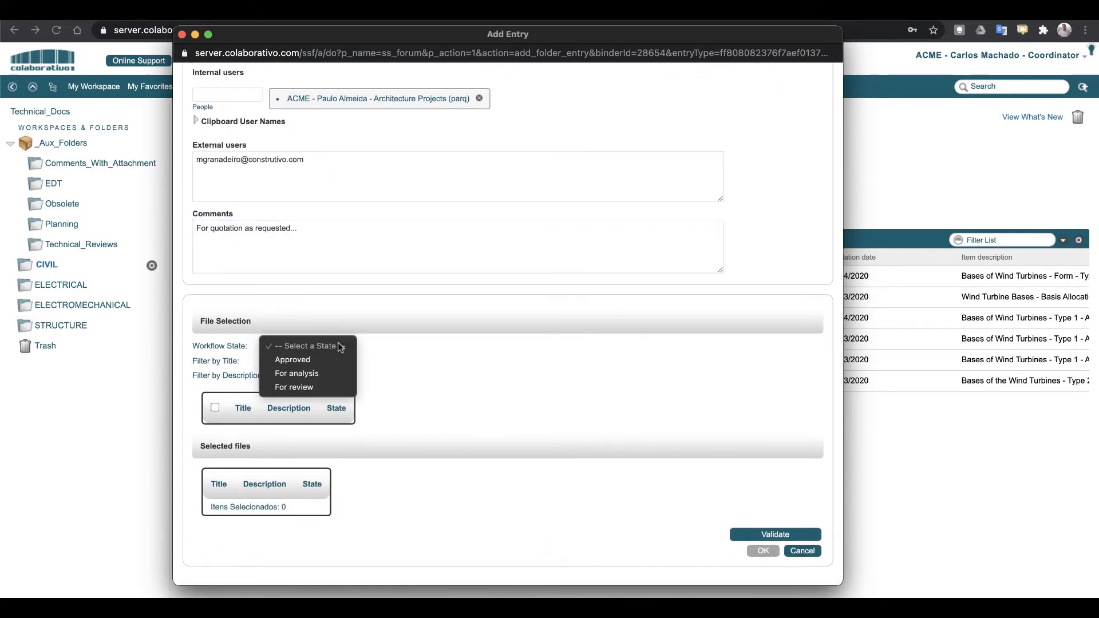
# Filter the attachable files to the For analysis workflow state
pyautogui.click(297, 374)
pyautogui.click(342, 347)
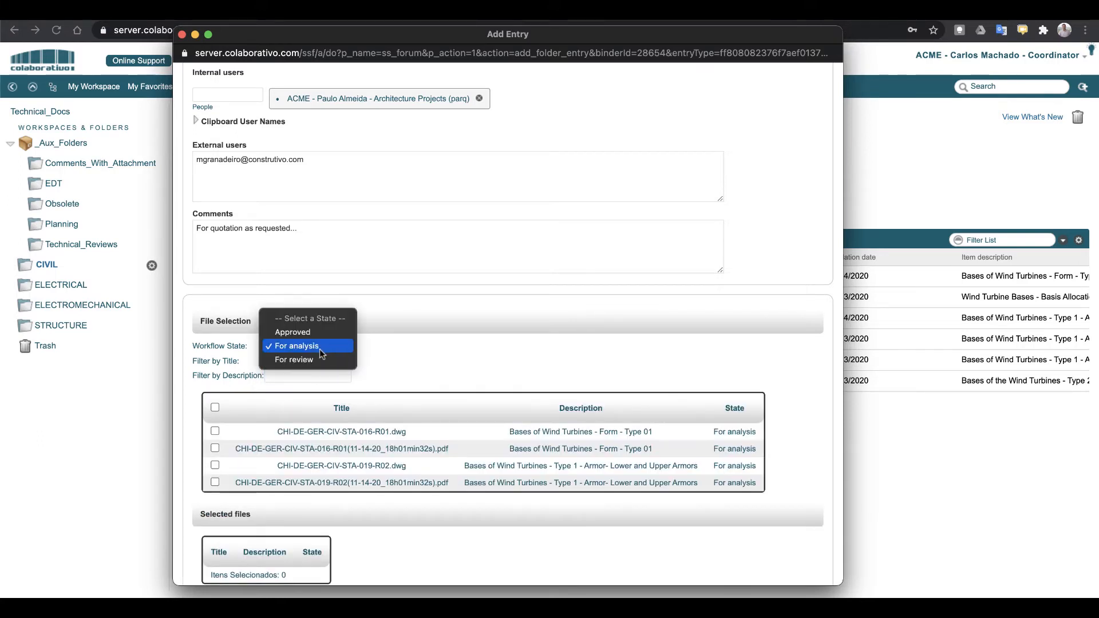
pyautogui.click(321, 333)
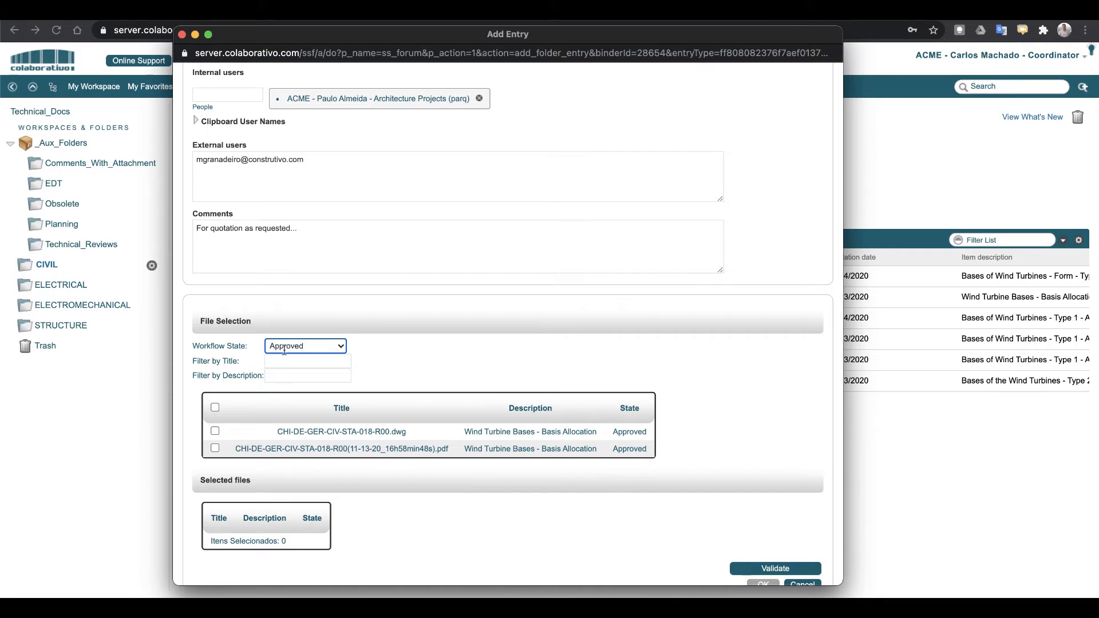
pyautogui.click(341, 347)
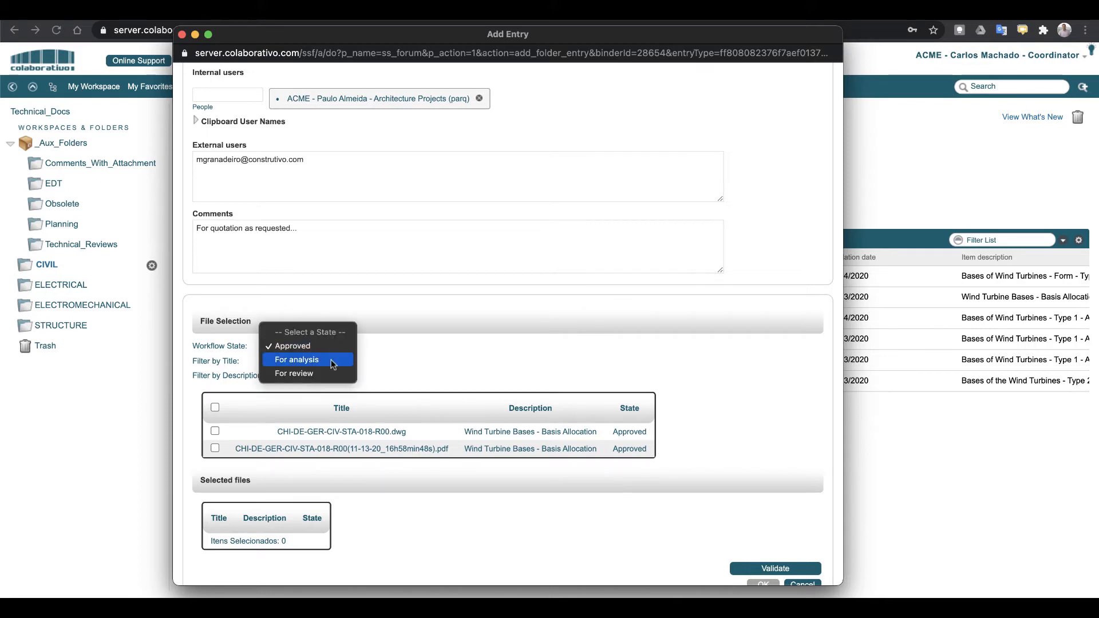
pyautogui.click(332, 360)
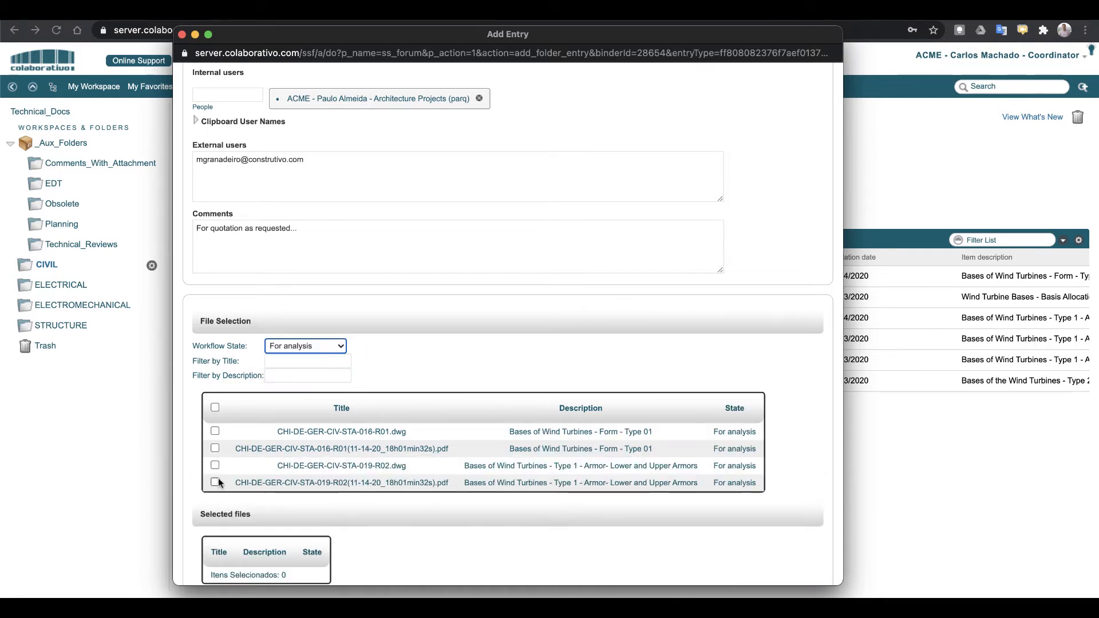
# Filter titles by 'pdf', select the Type 1 armor and Form Type 01 PDFs, then validate and submit
pyautogui.click(285, 360)
pyautogui.write('pdf')
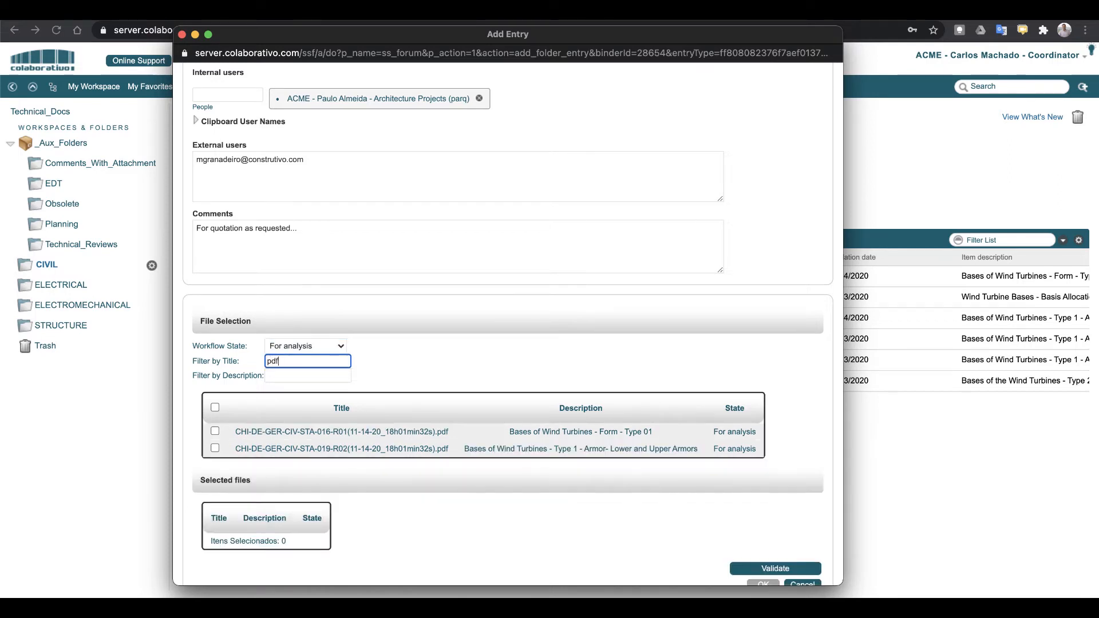
pyautogui.click(214, 449)
pyautogui.click(215, 431)
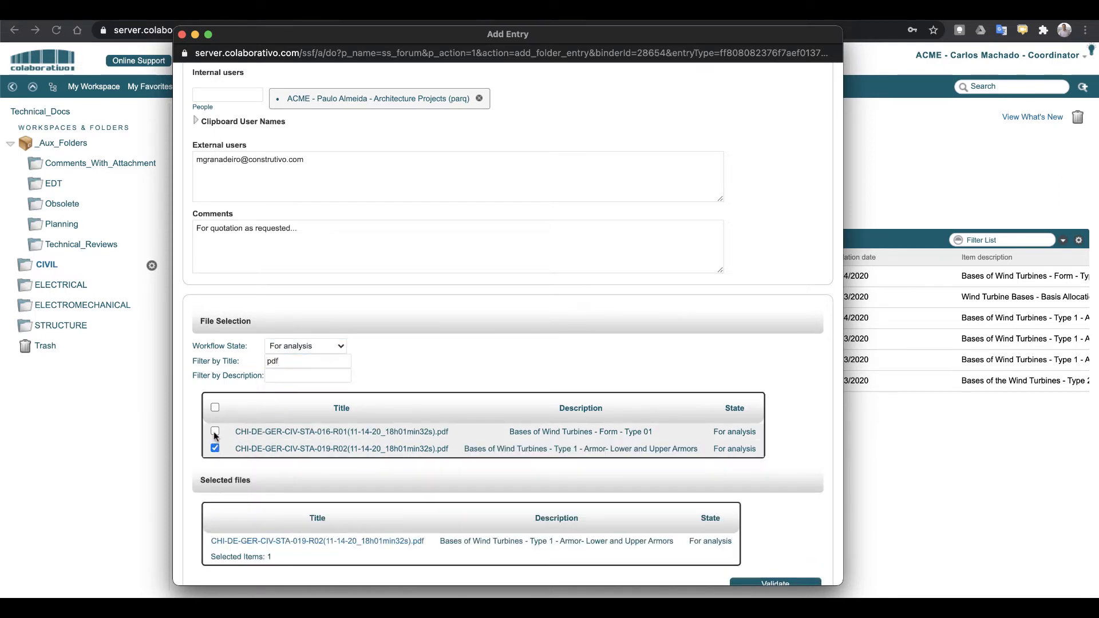
pyautogui.scroll(-2, 380, 437)
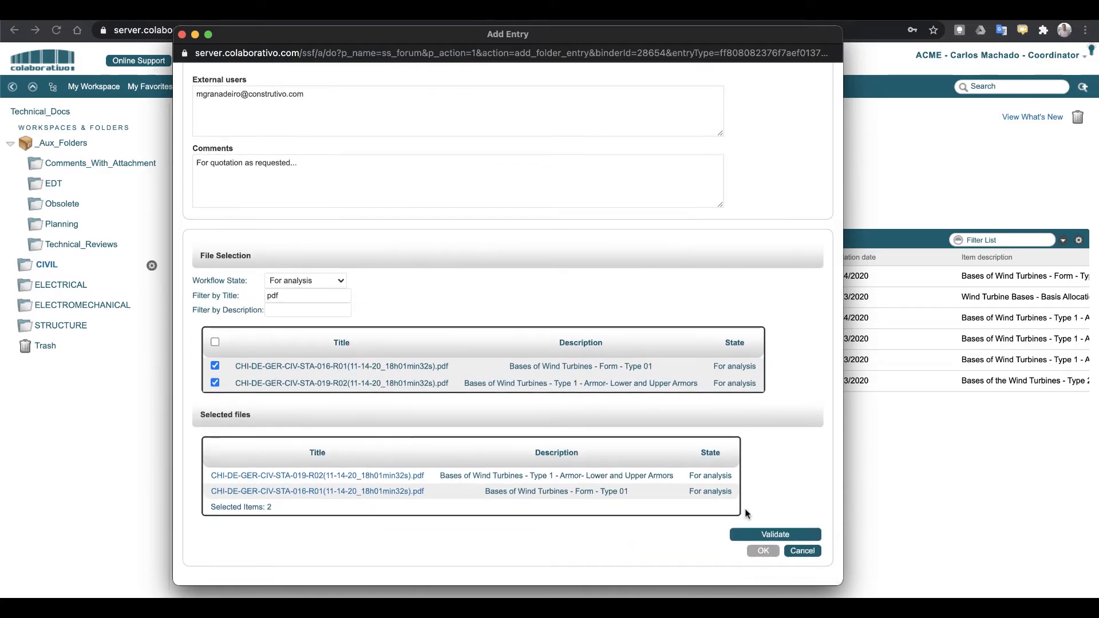
pyautogui.click(762, 534)
pyautogui.click(766, 550)
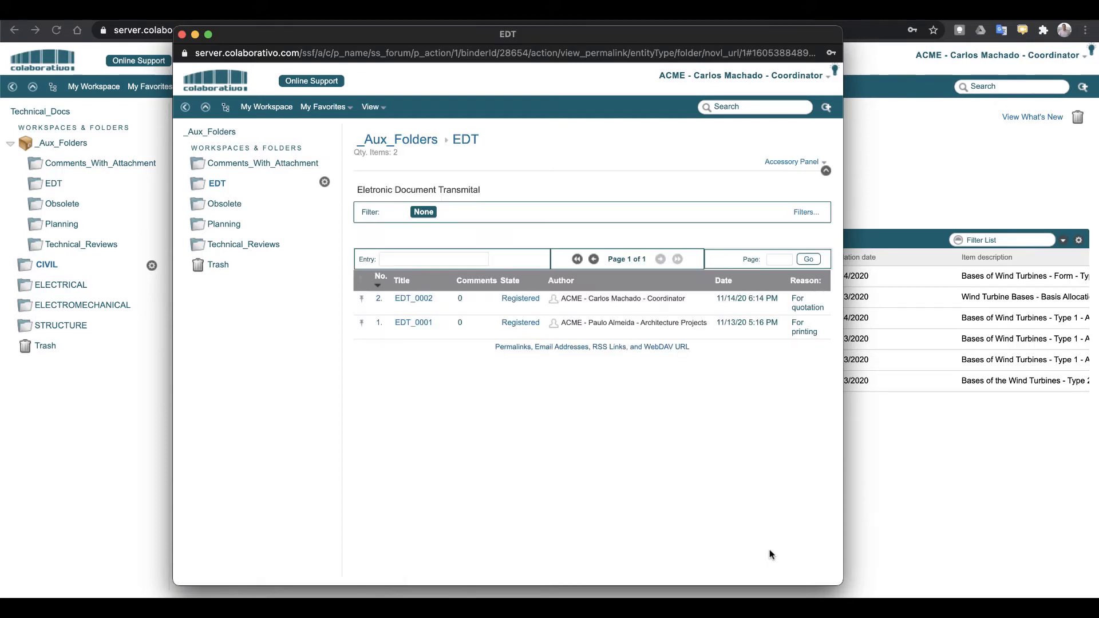
# Open EDT_0002, look over its details and two attached files, then close it
pyautogui.click(417, 298)
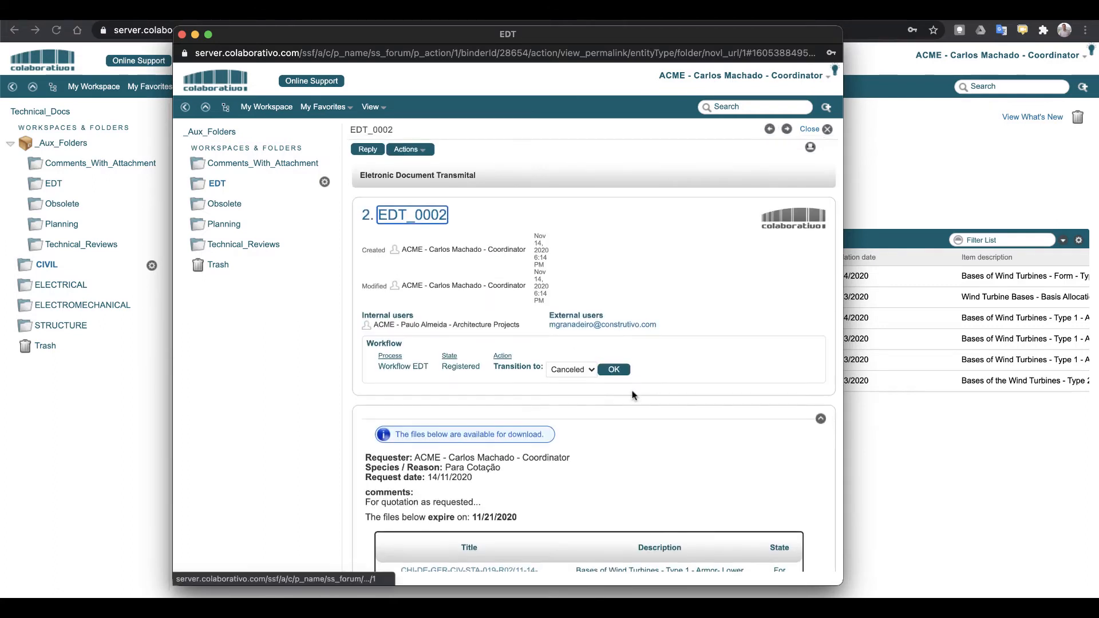
pyautogui.scroll(-5, 662, 426)
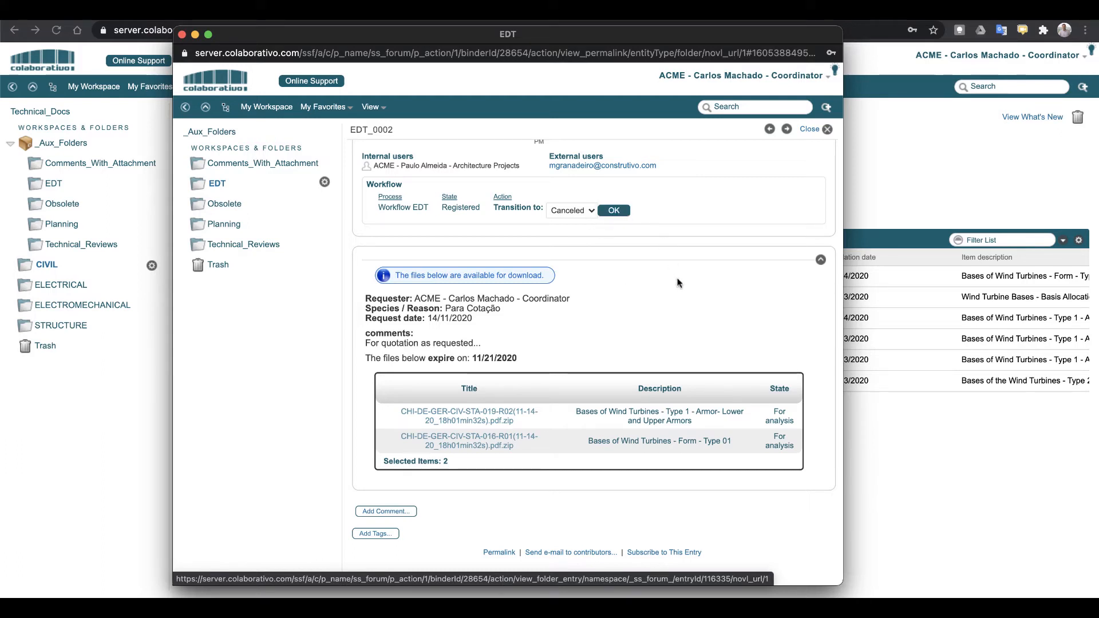
pyautogui.scroll(2, 657, 287)
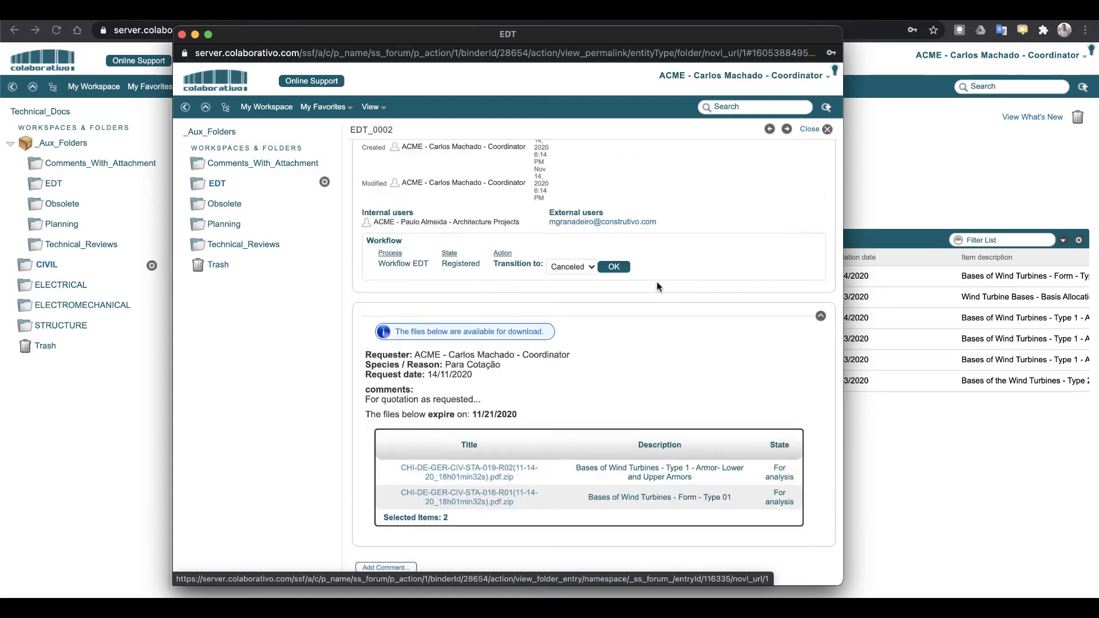
pyautogui.scroll(3, 657, 284)
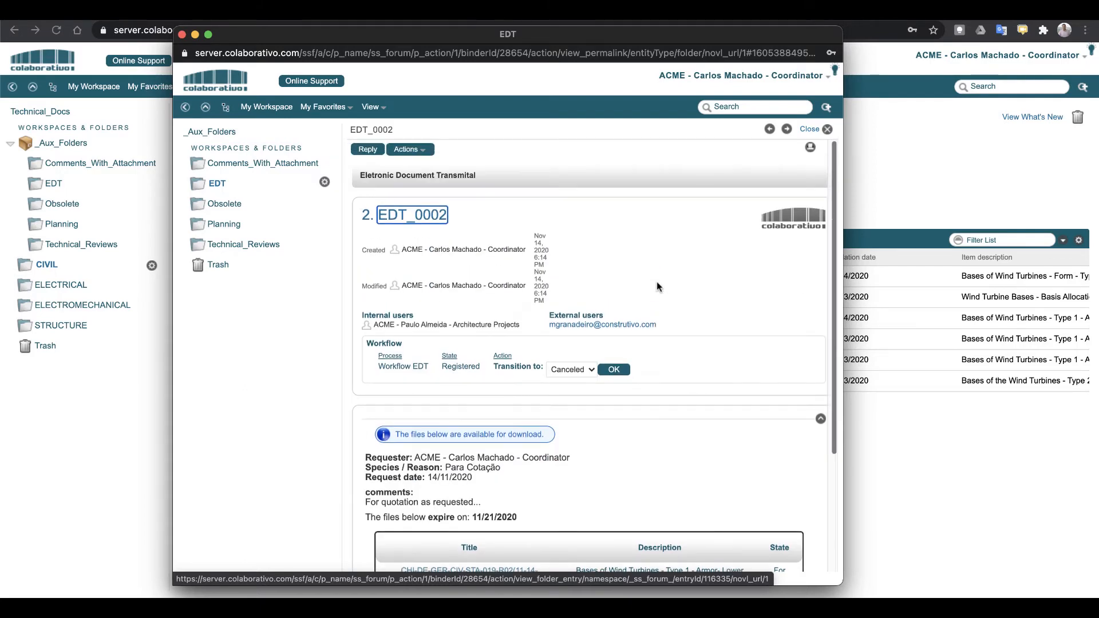
pyautogui.click(810, 130)
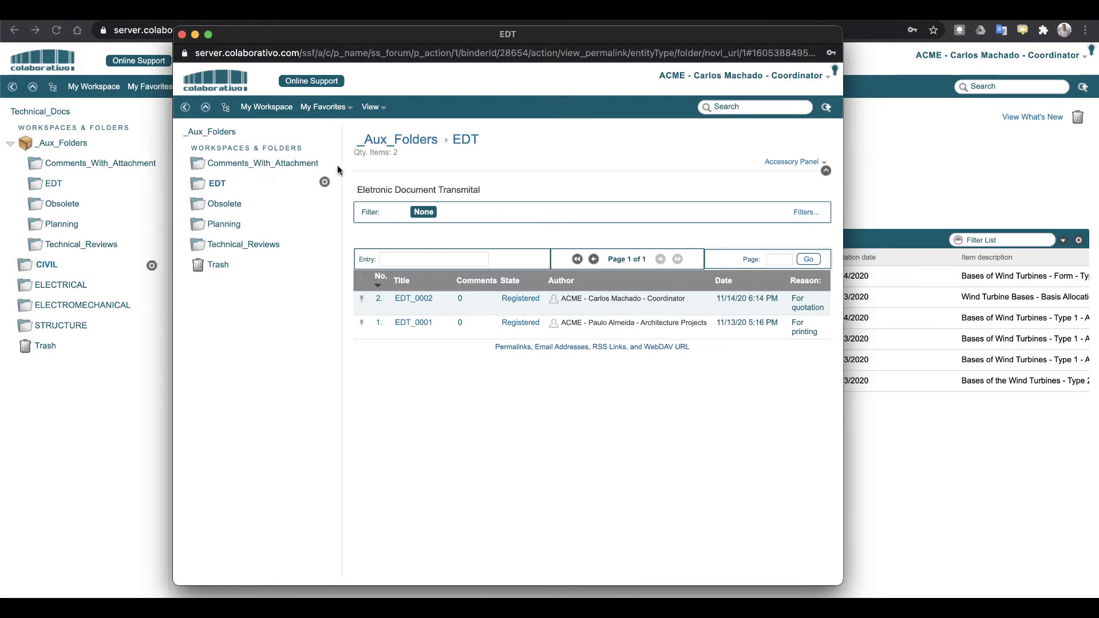
# Close the EDT window and launch Technical Review from the CIVIL folder's Tools menu
pyautogui.click(182, 35)
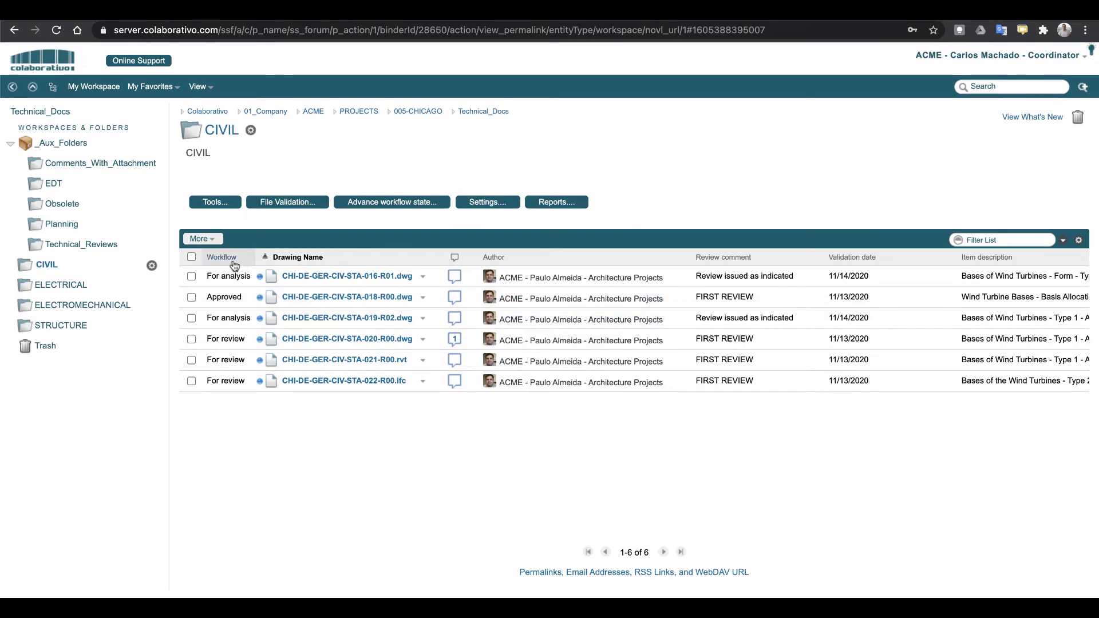
pyautogui.click(215, 203)
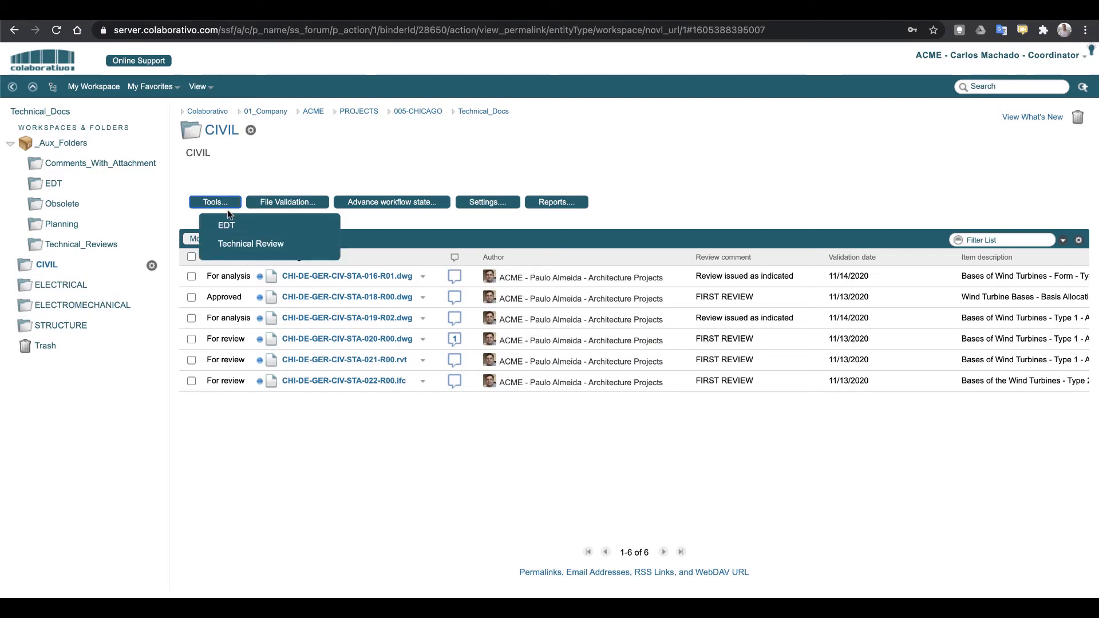
pyautogui.click(241, 246)
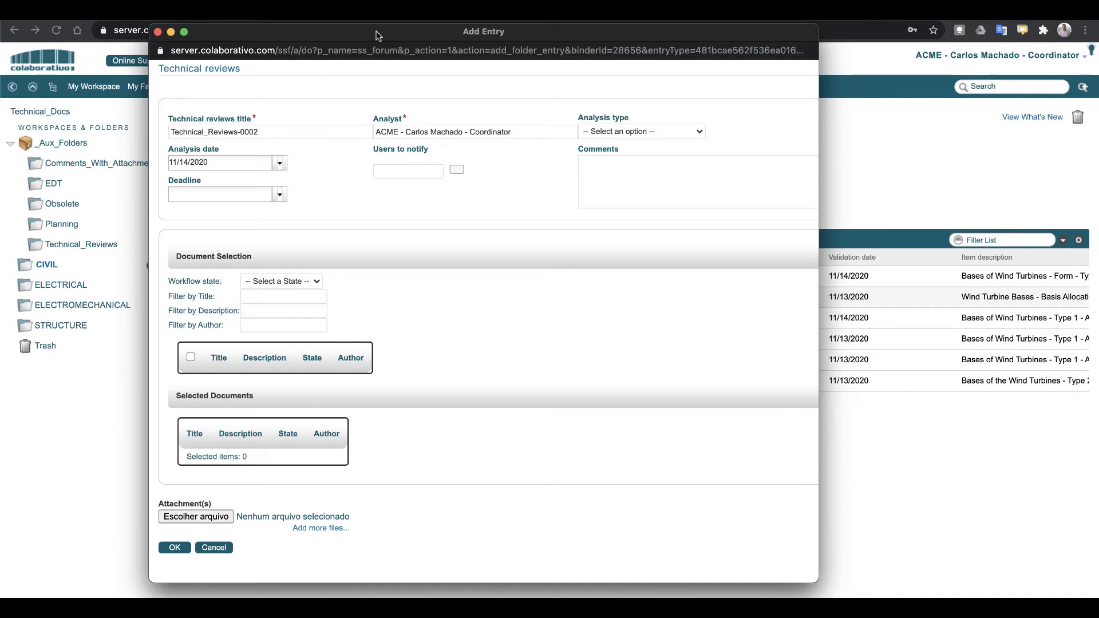
# Set analysis type For analysis / Technical opinion, notify the coordinator, and set deadline 11/21/2020
pyautogui.click(610, 132)
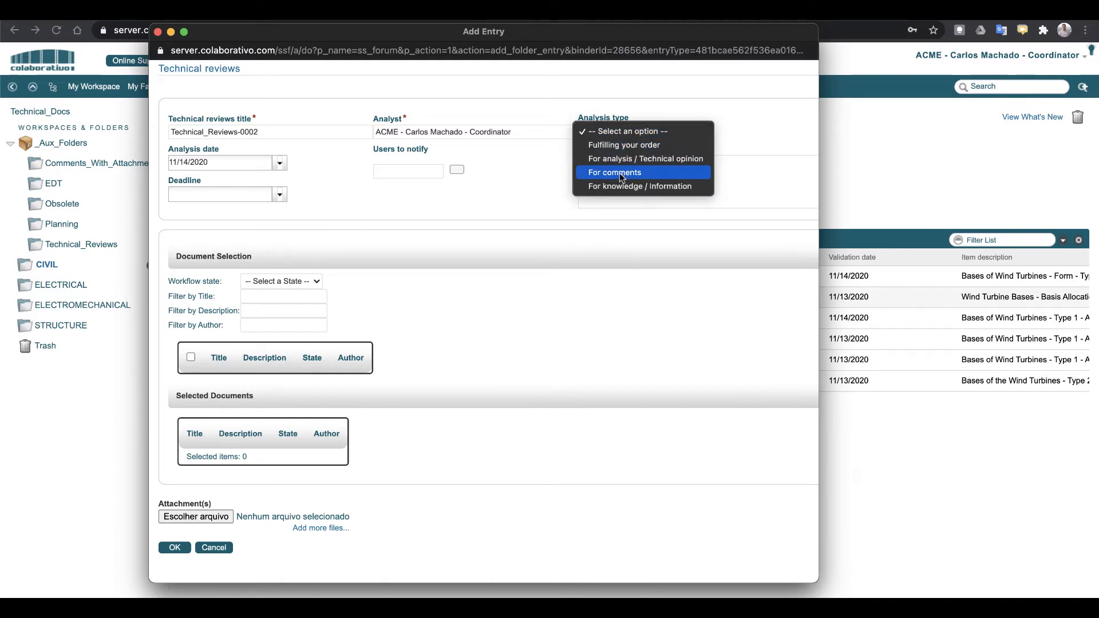
pyautogui.click(624, 158)
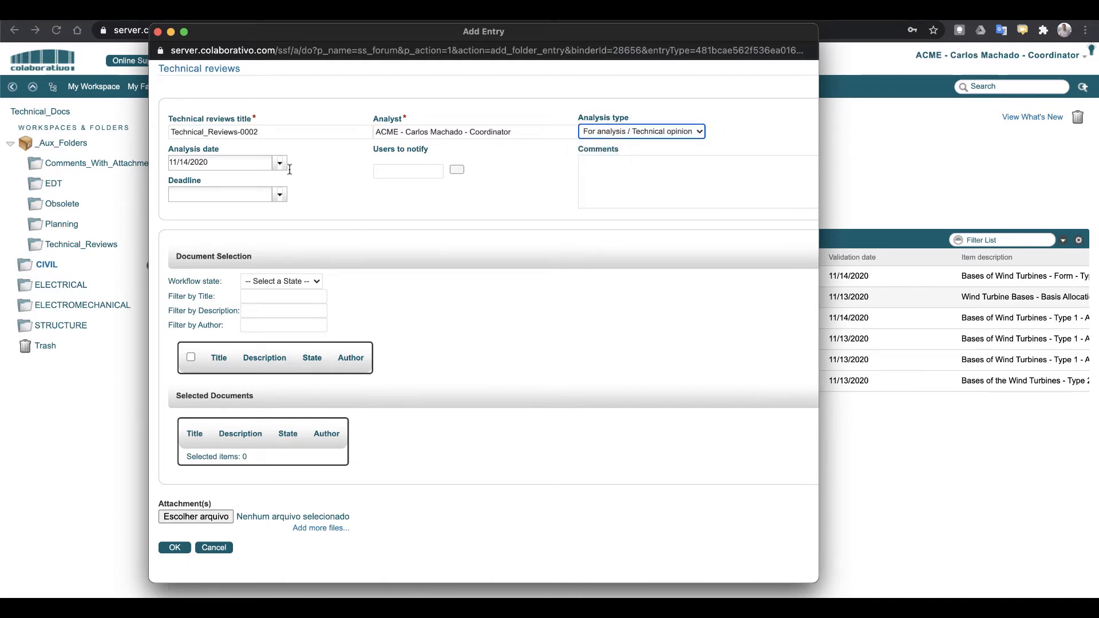
pyautogui.click(632, 170)
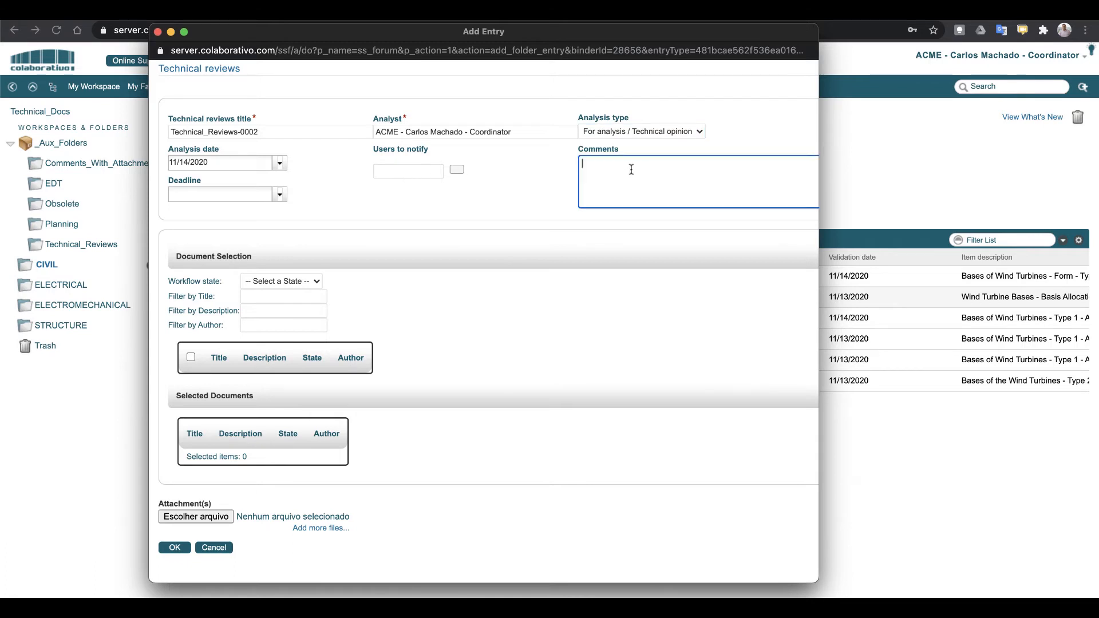
pyautogui.click(414, 171)
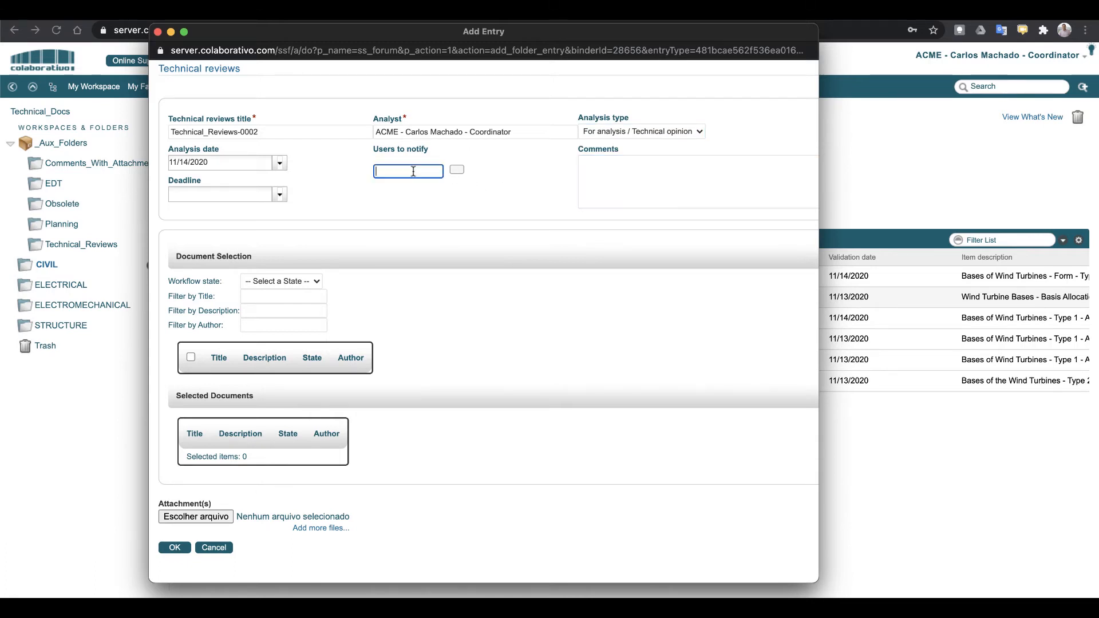
pyautogui.write('co')
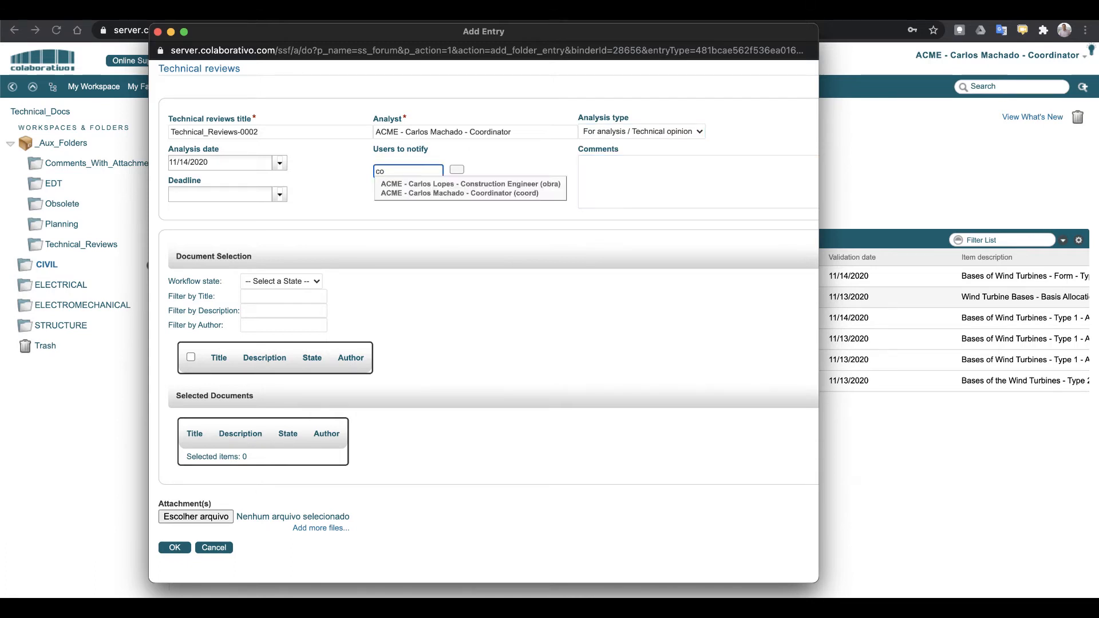
pyautogui.click(429, 193)
pyautogui.click(280, 195)
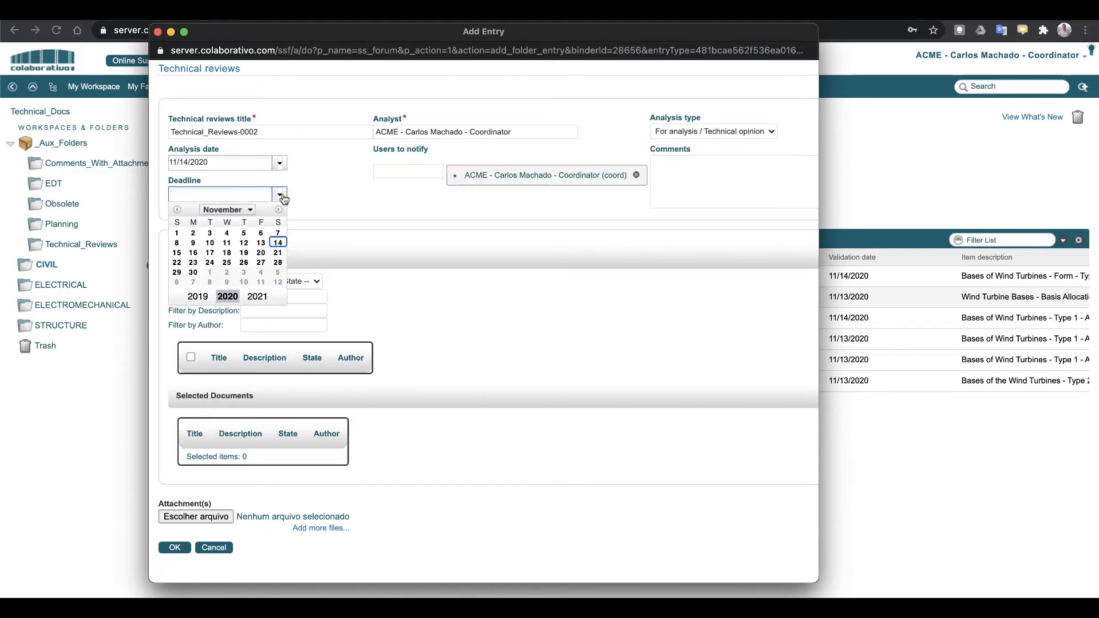
pyautogui.click(277, 253)
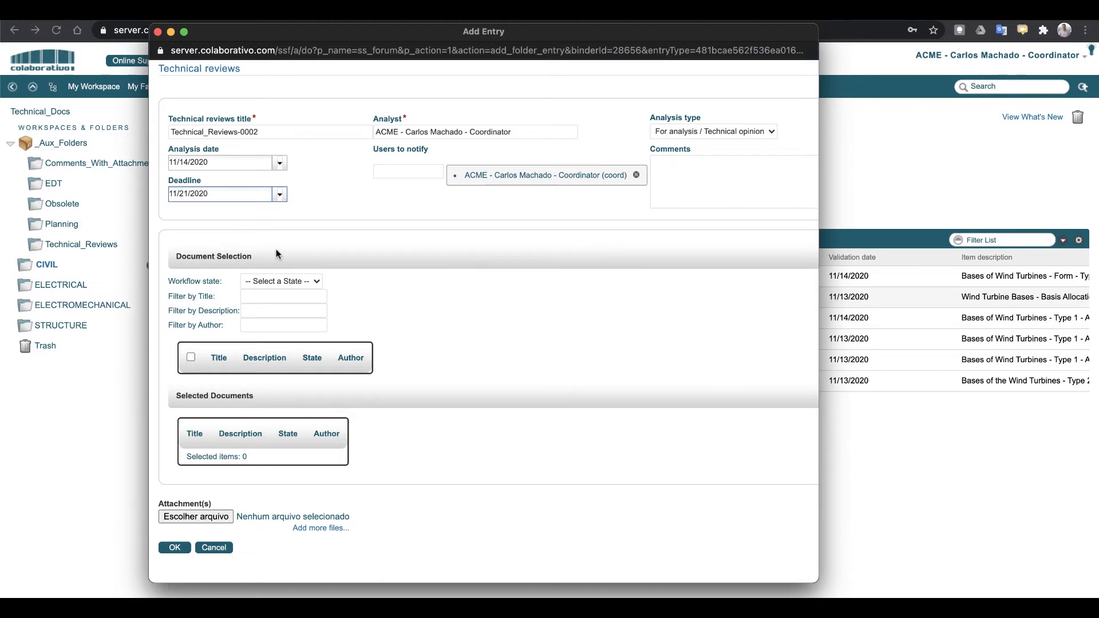
# Filter documents to For review, select all three, and save the review
pyautogui.click(315, 281)
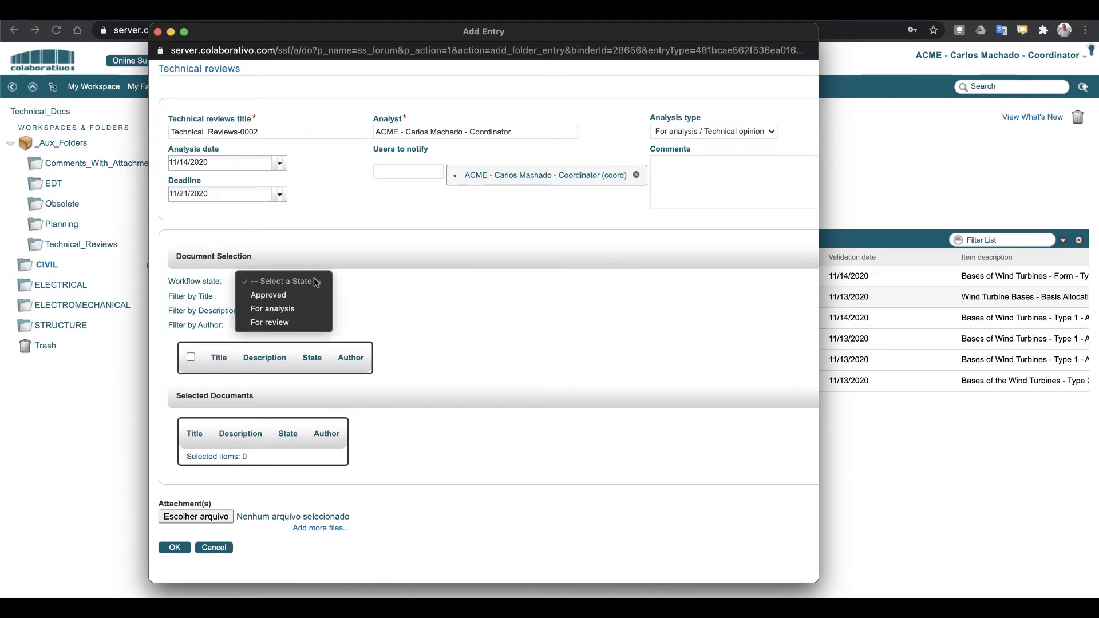
pyautogui.click(286, 319)
pyautogui.click(191, 357)
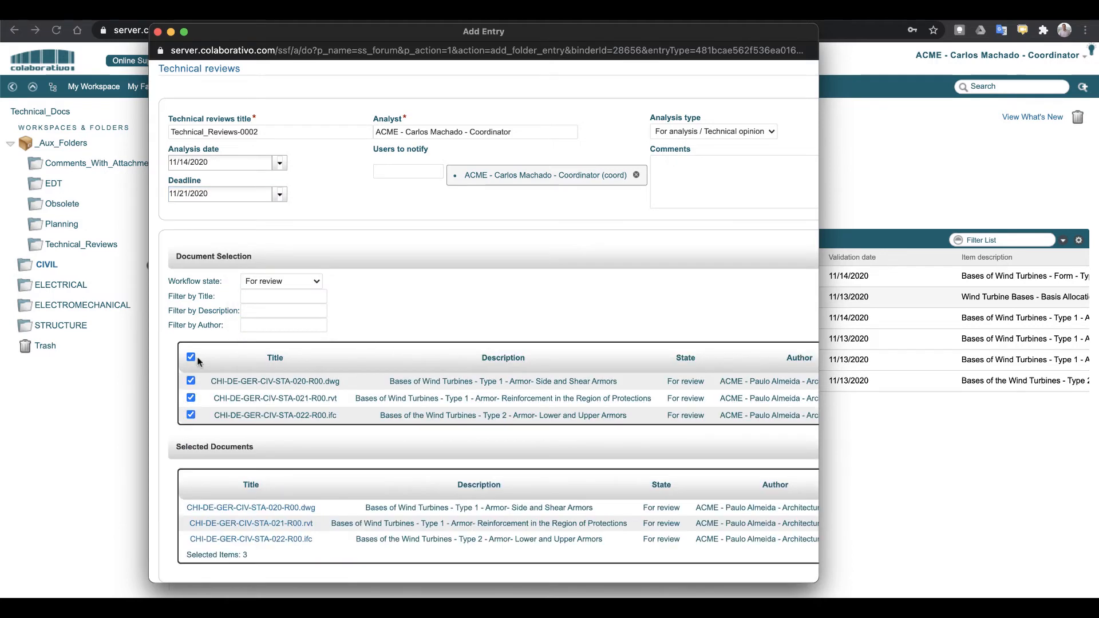
pyautogui.scroll(-3, 394, 417)
pyautogui.click(175, 554)
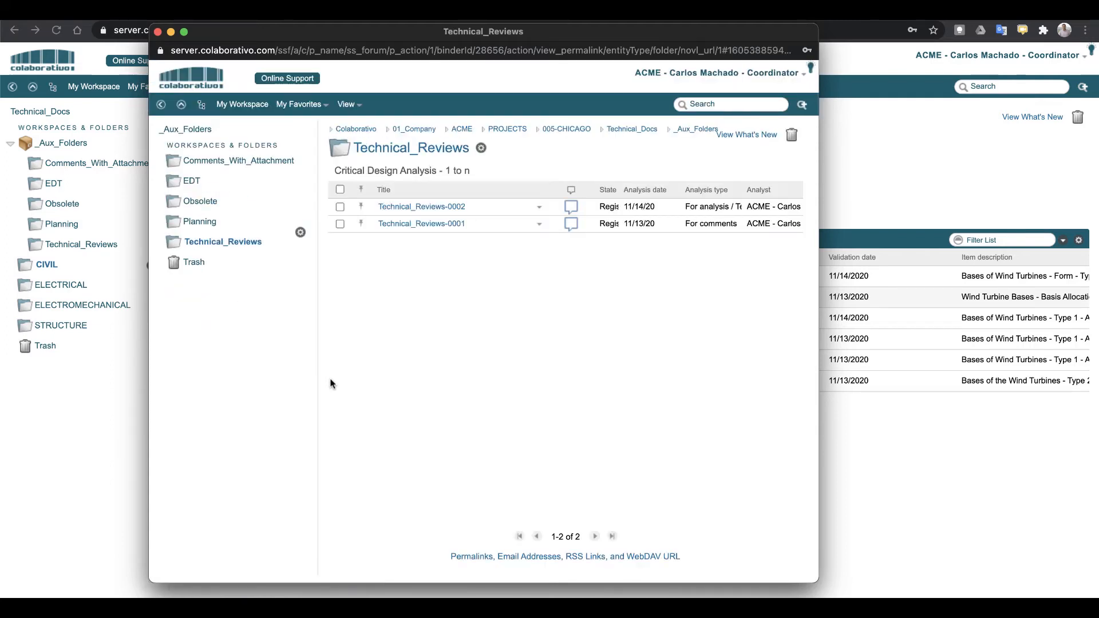
# Open the Technical_Reviews-0002 entry, look it over, and close the window
pyautogui.click(422, 207)
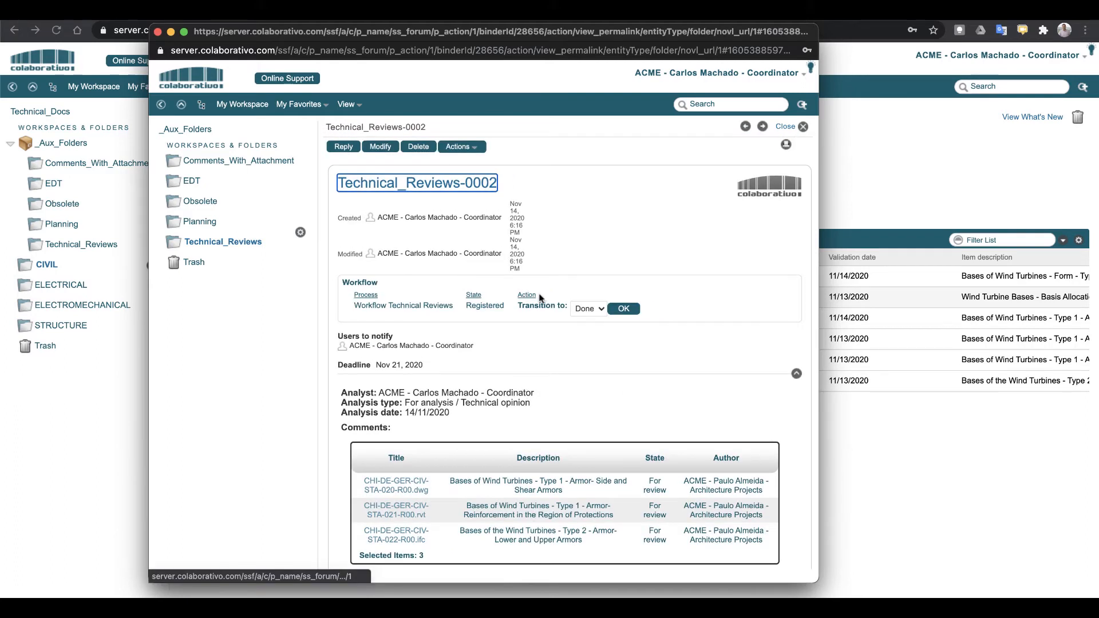
pyautogui.scroll(-3, 515, 418)
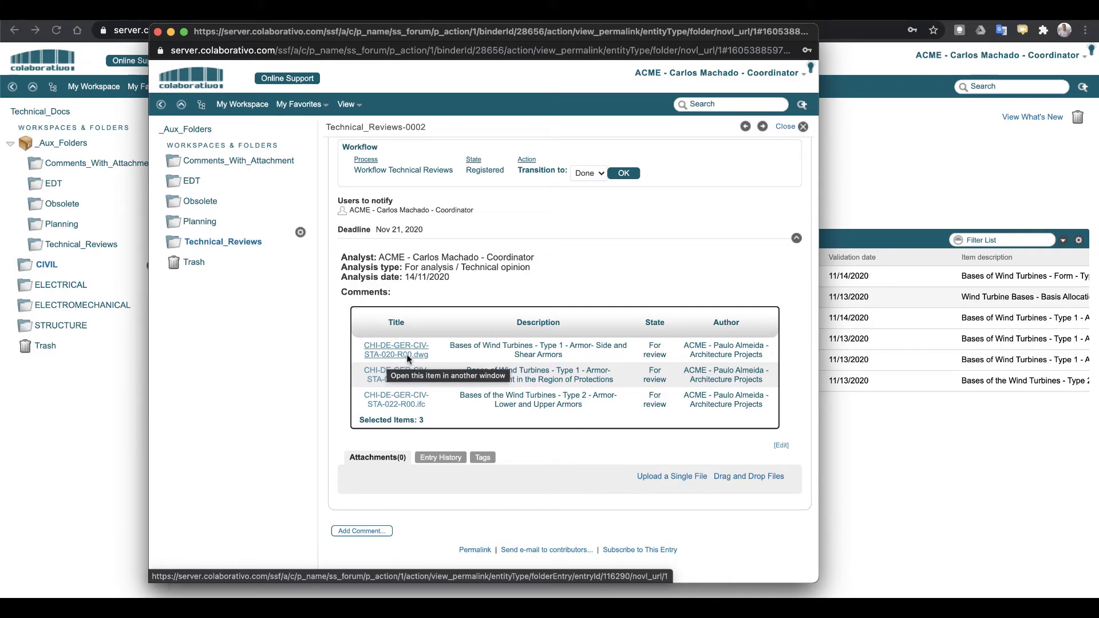
pyautogui.click(157, 32)
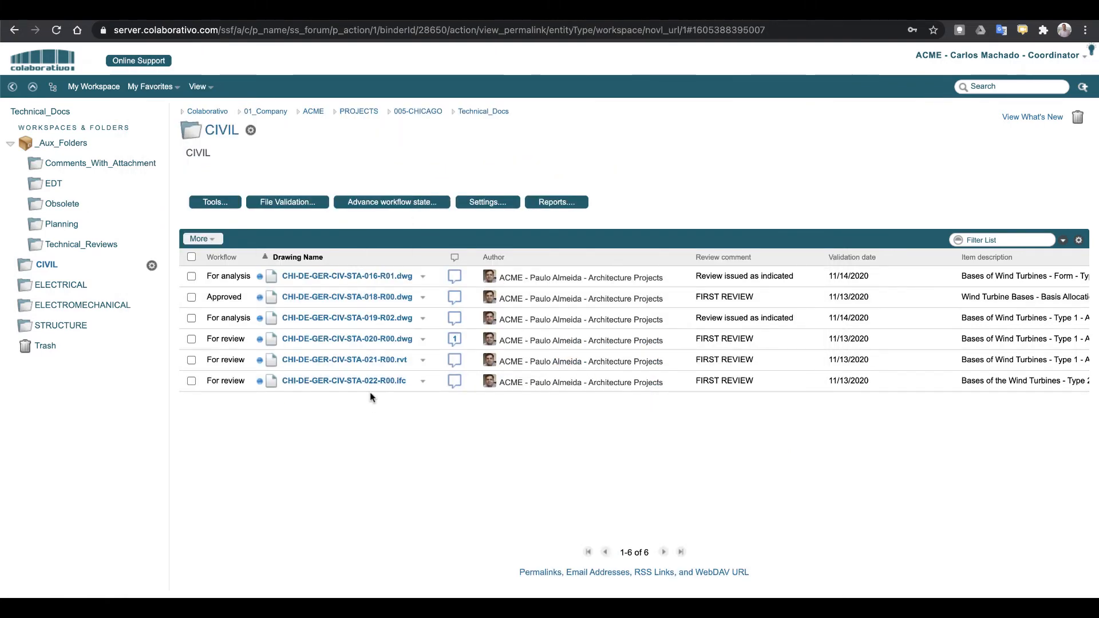
# Check CHI-DE-GER-CIV-STA-020-R00.dwg lists the review, then return to the CIVIL list
pyautogui.click(359, 338)
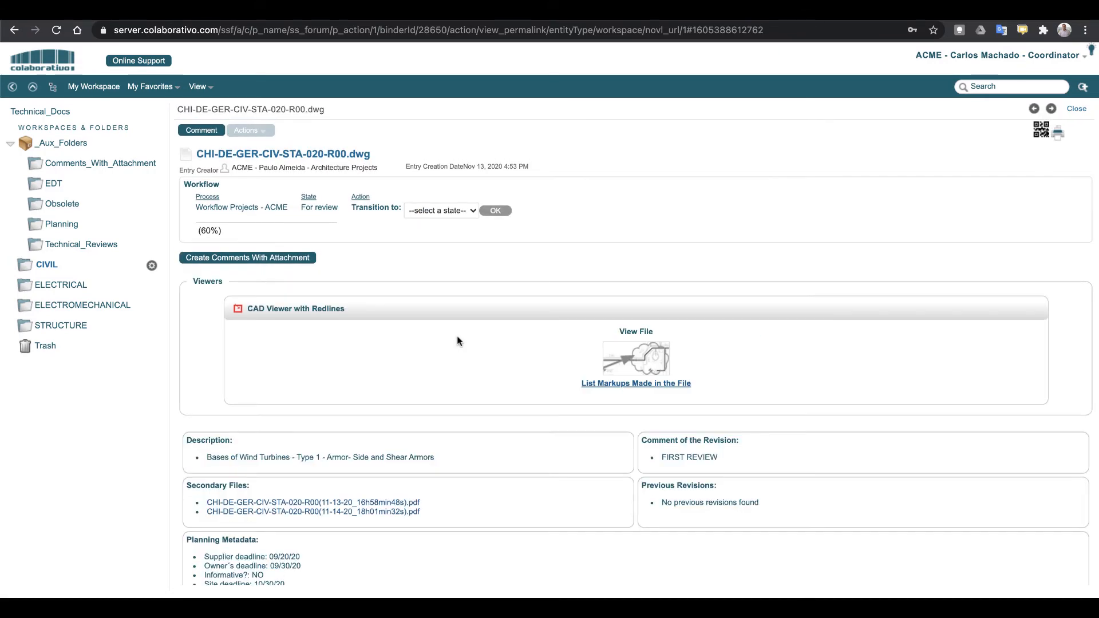
pyautogui.scroll(-5, 455, 342)
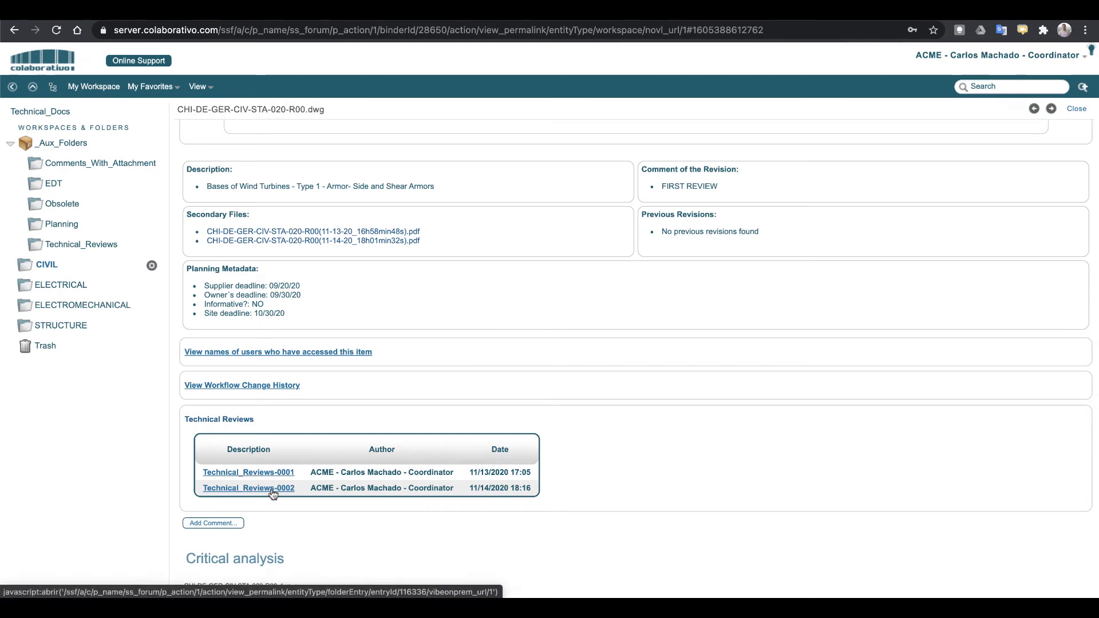
pyautogui.click(50, 266)
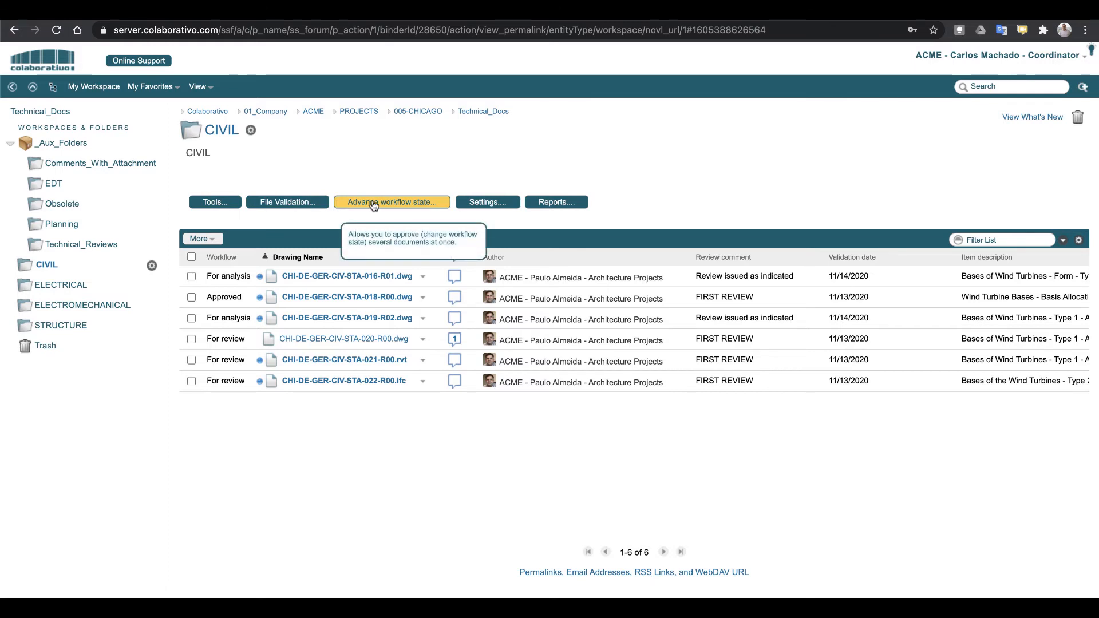
# Open the CIVIL folder's Configuration / Validation settings and scroll through its options
pyautogui.click(484, 205)
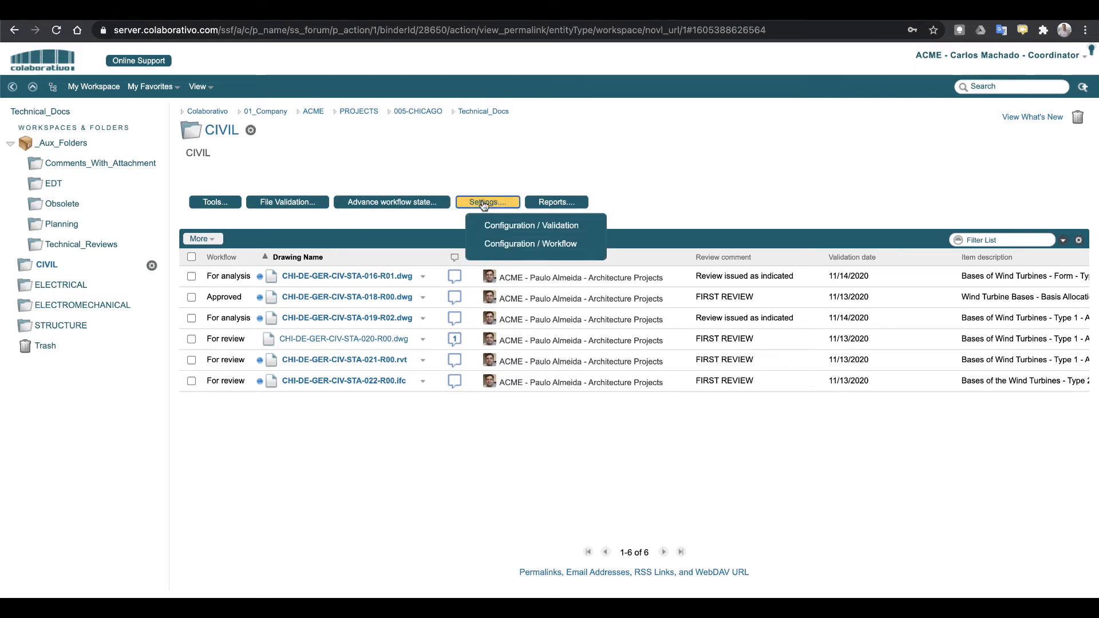
pyautogui.click(534, 228)
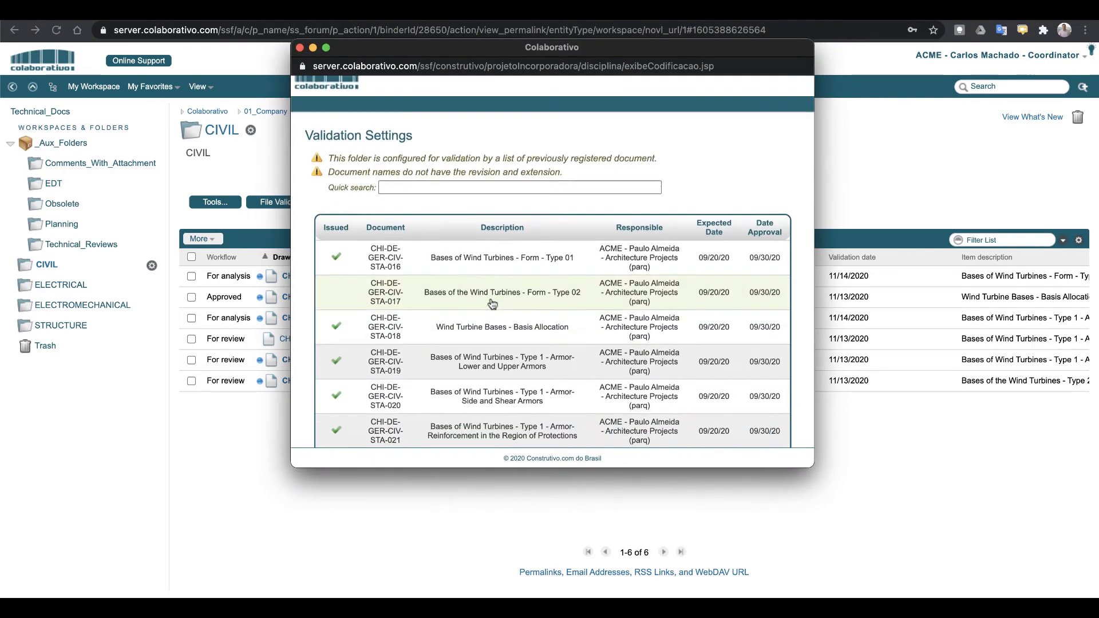
pyautogui.scroll(-3, 534, 304)
pyautogui.scroll(-15, 534, 303)
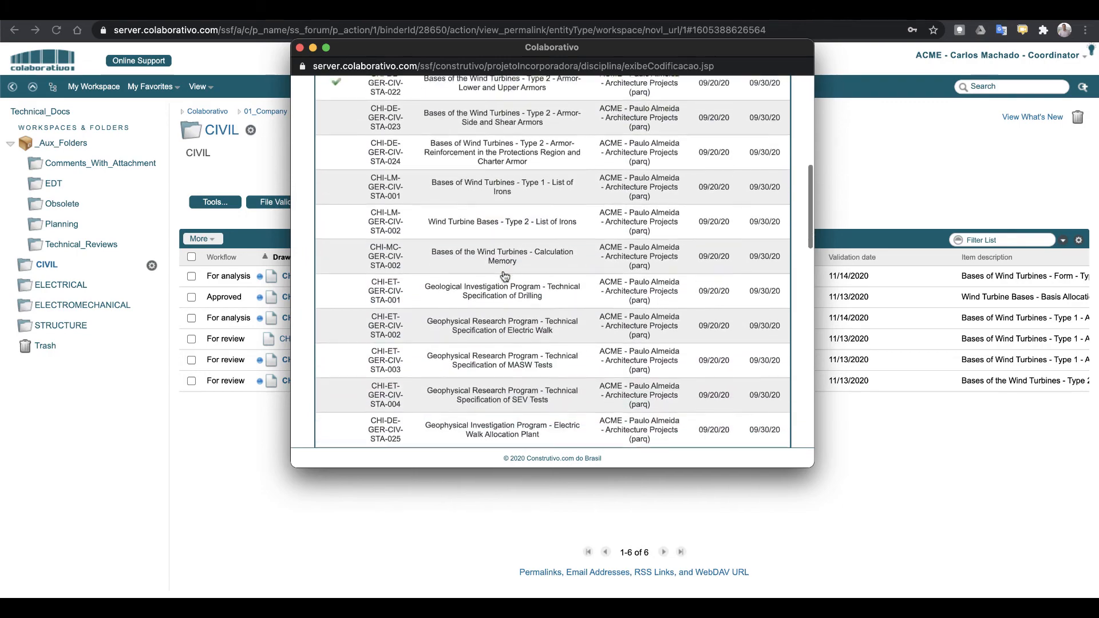
pyautogui.scroll(-10, 504, 276)
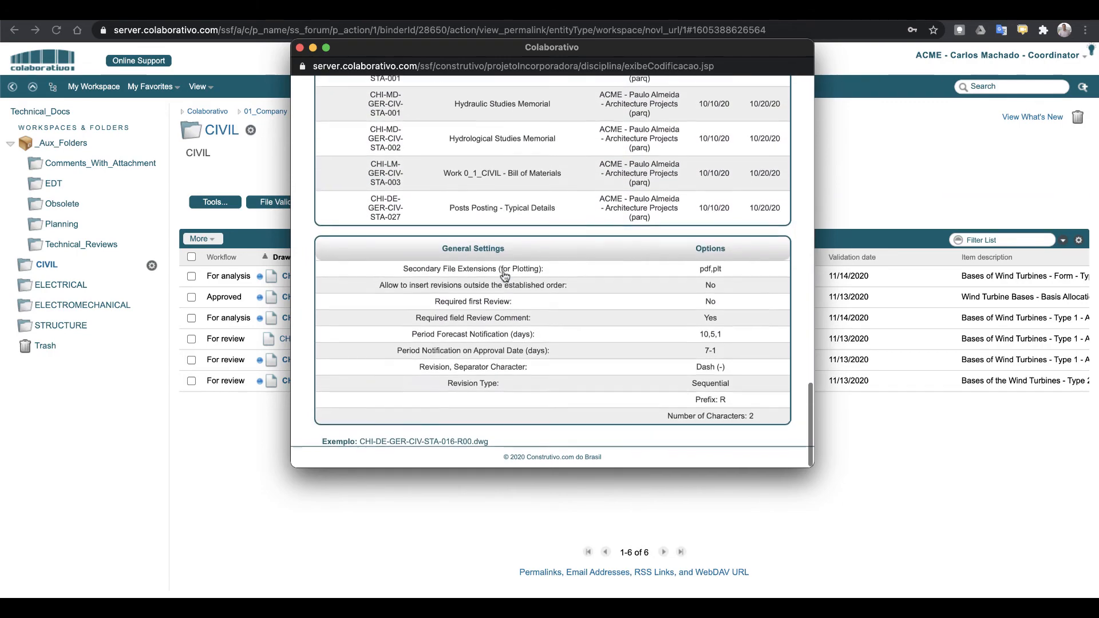
pyautogui.scroll(20, 505, 277)
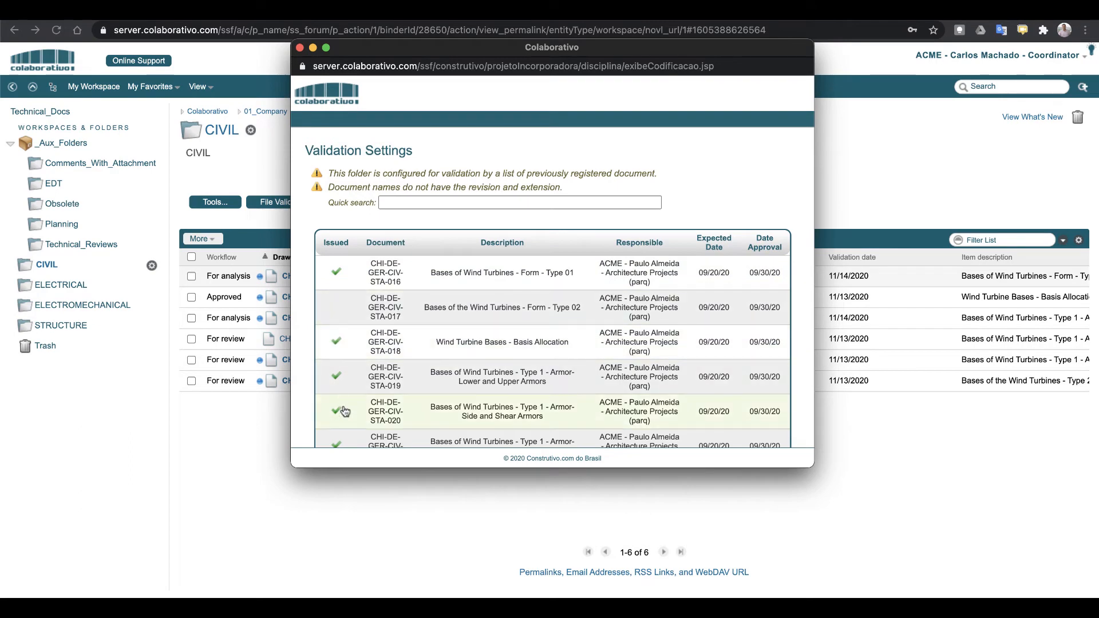
pyautogui.scroll(-5, 461, 339)
pyautogui.scroll(5, 466, 297)
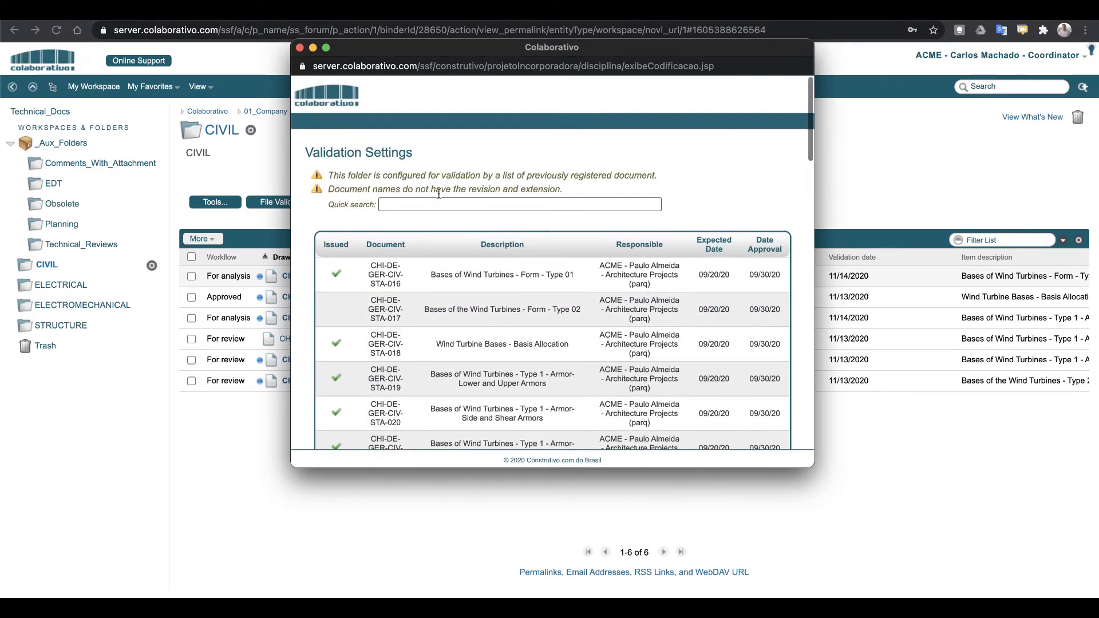
pyautogui.scroll(-15, 504, 320)
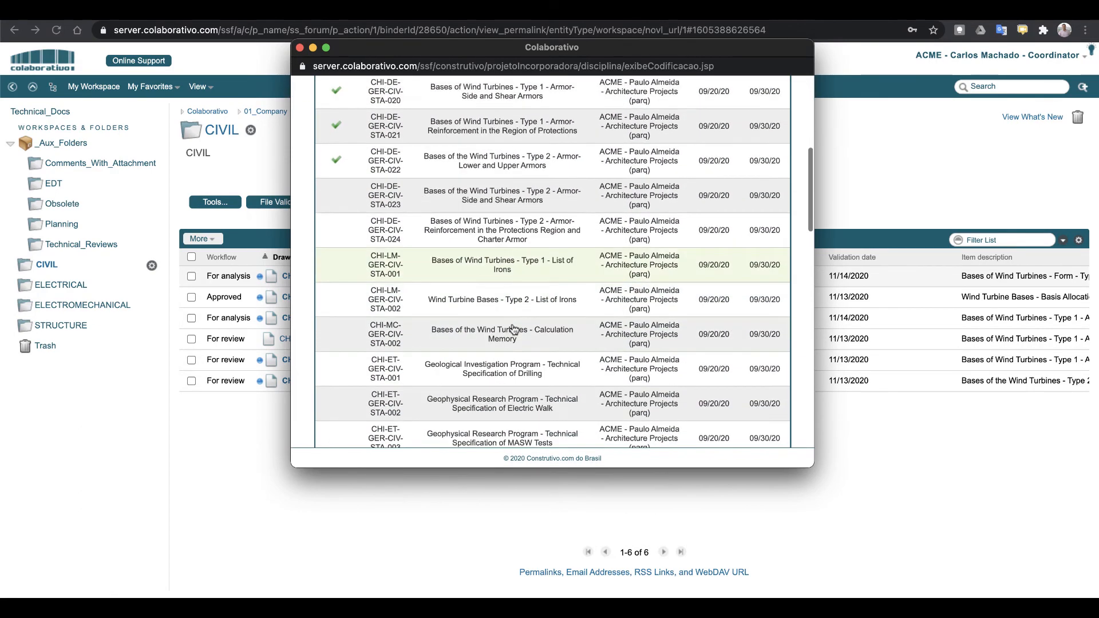
pyautogui.scroll(-10, 514, 329)
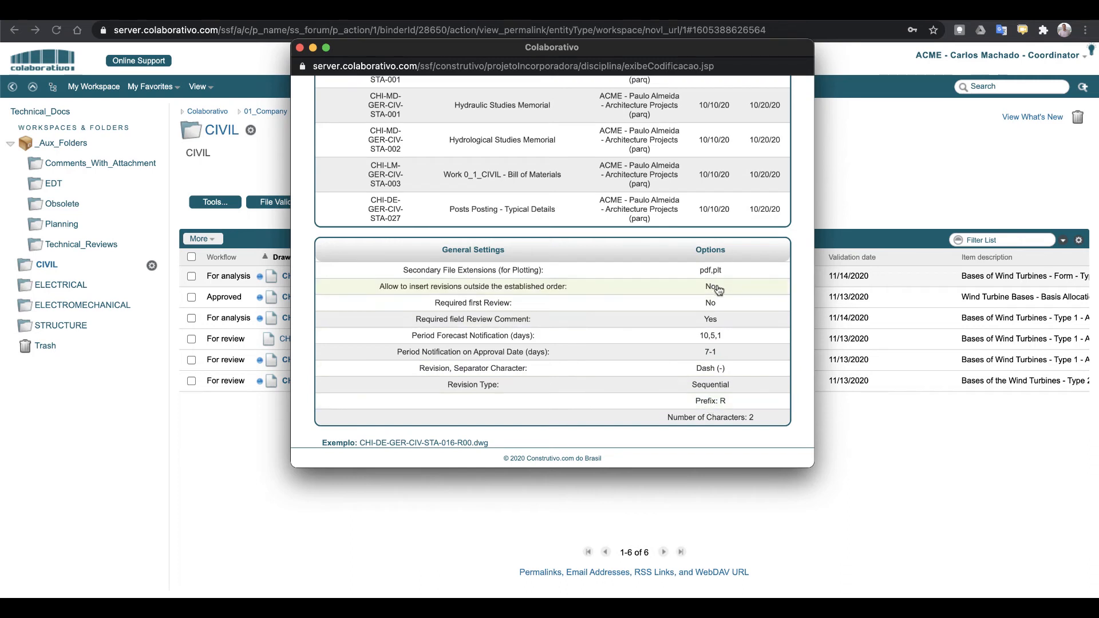
# Close the validation settings and open Configuration / Workflow for CIVIL
pyautogui.click(300, 48)
pyautogui.click(488, 202)
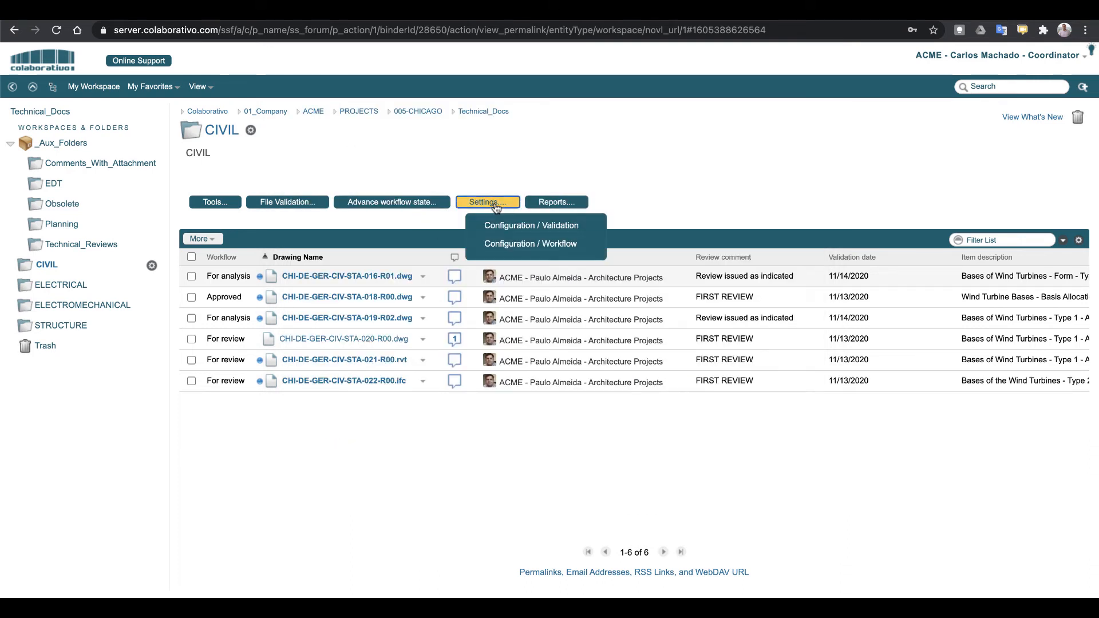
pyautogui.click(507, 245)
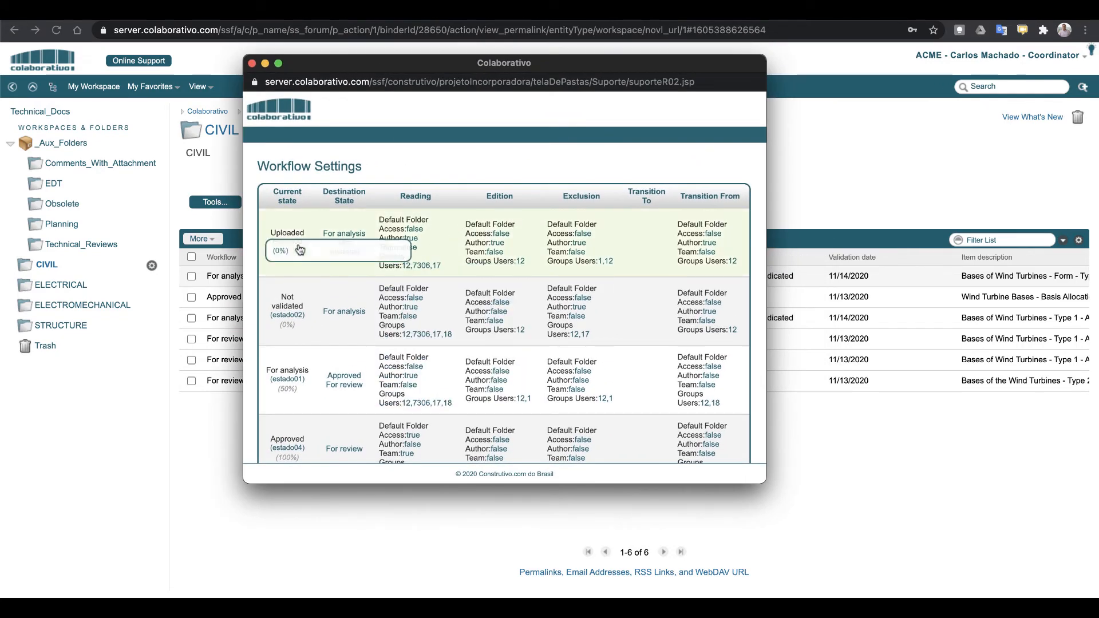
# Inspect the read, edit and delete users for each workflow state, then close Workflow Settings
pyautogui.scroll(-2, 332, 300)
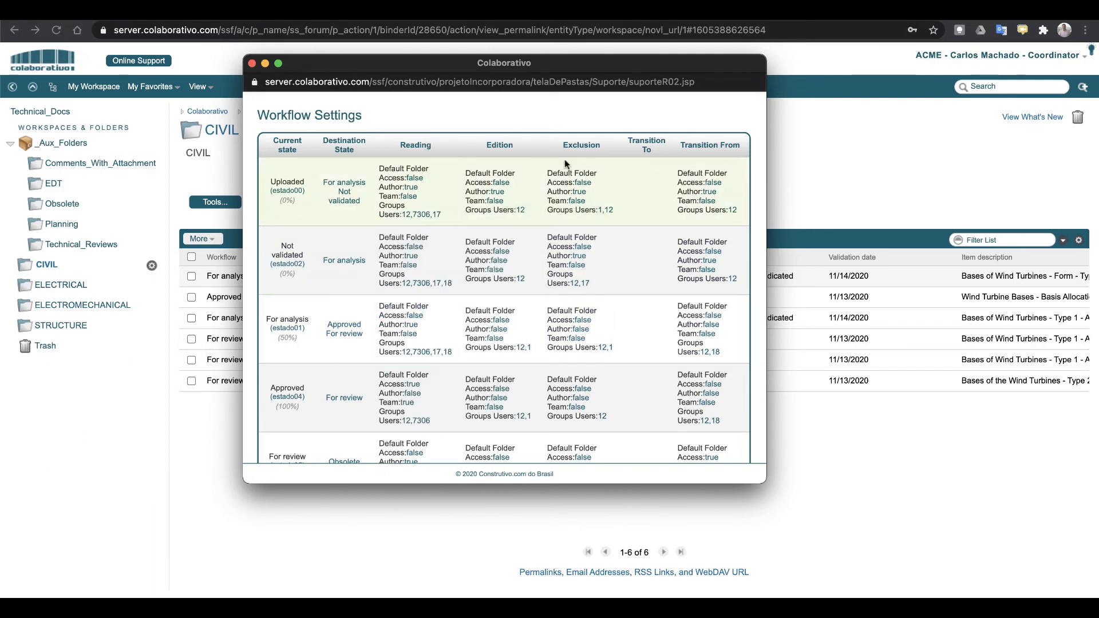
pyautogui.moveTo(430, 216)
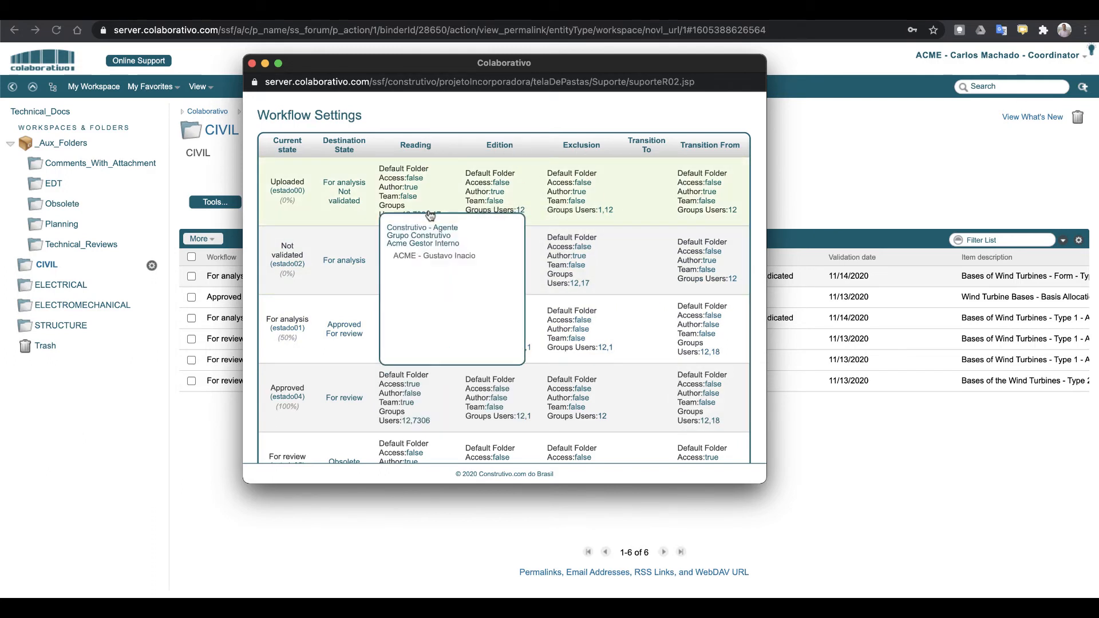
pyautogui.moveTo(522, 212)
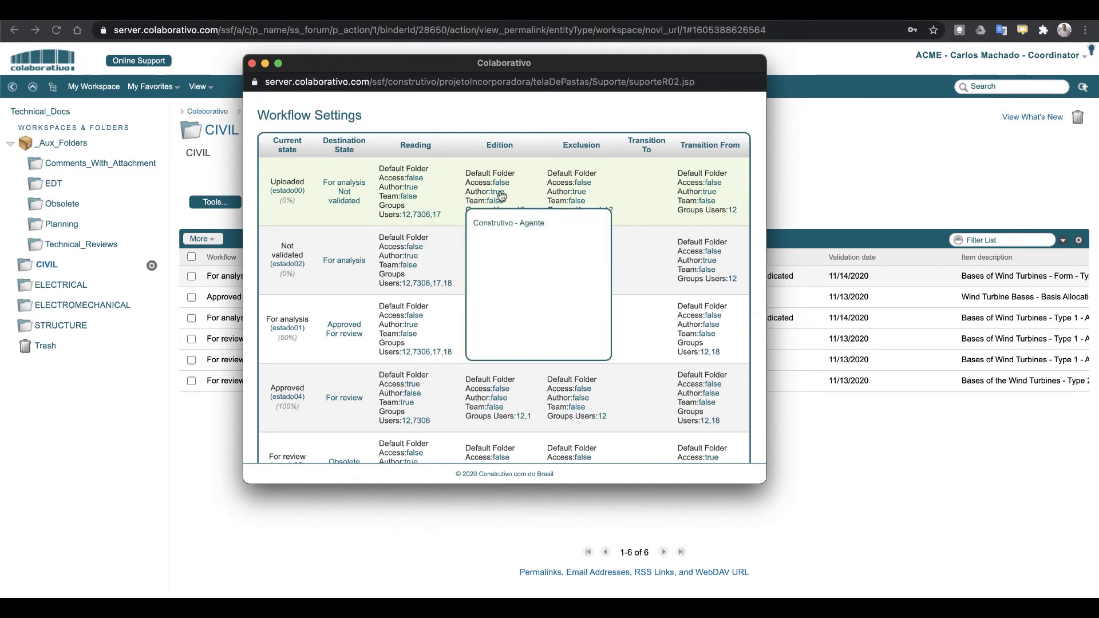
pyautogui.moveTo(501, 281)
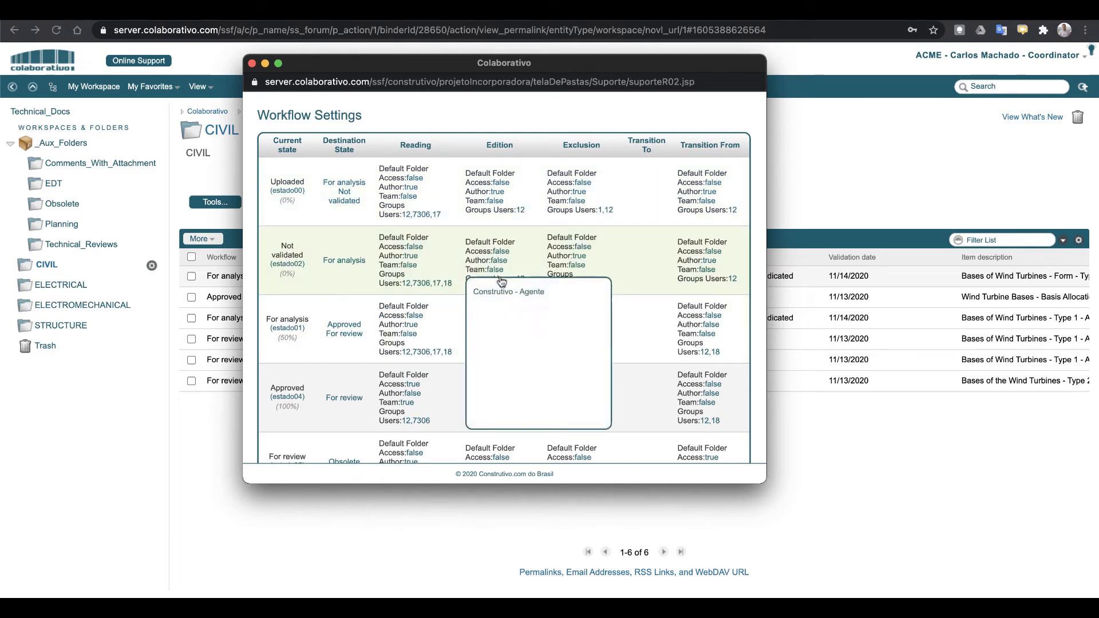
pyautogui.moveTo(426, 284)
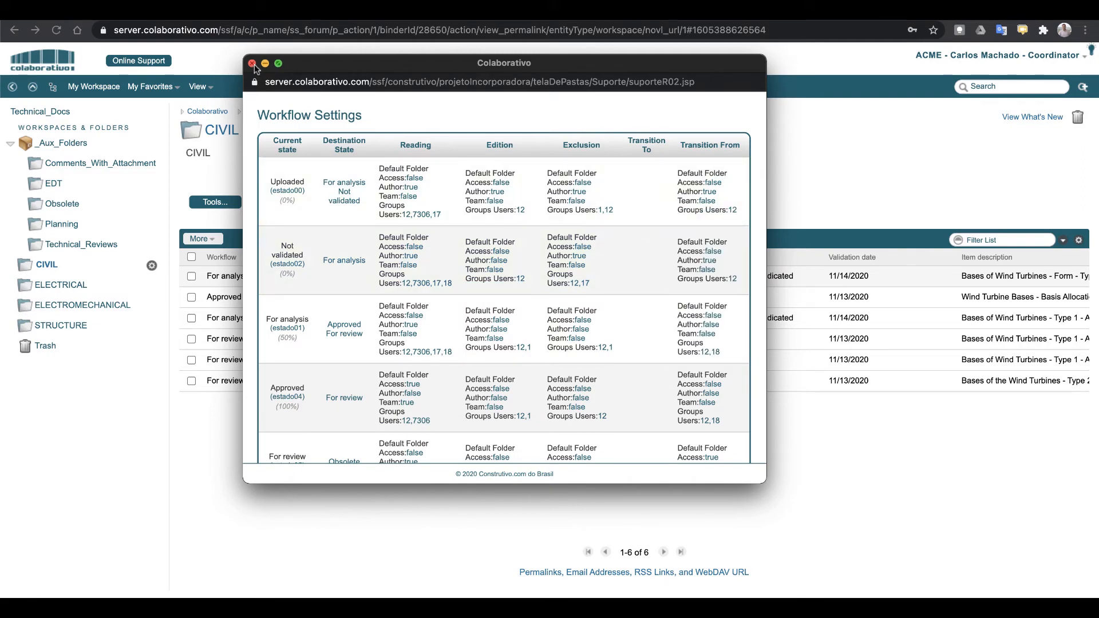
pyautogui.press('super+w')
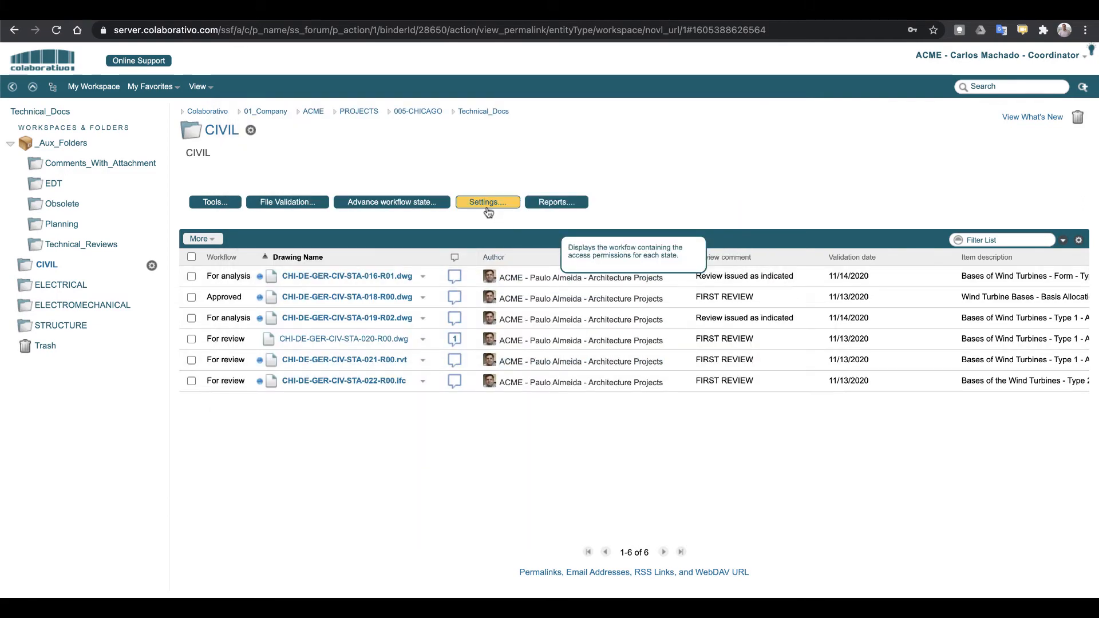
pyautogui.click(553, 206)
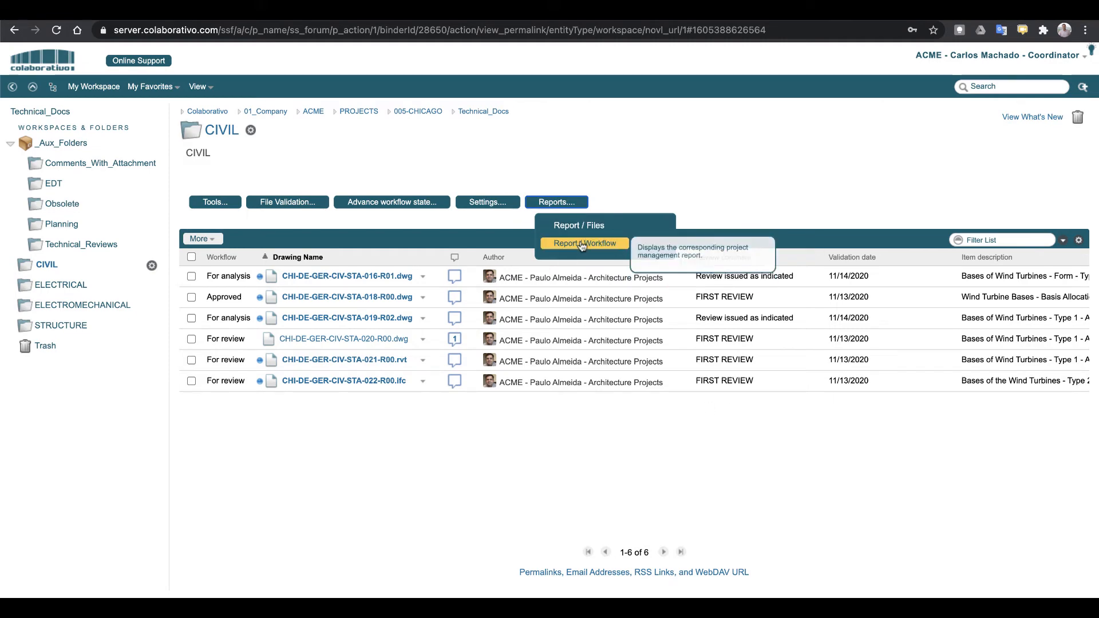
pyautogui.click(580, 244)
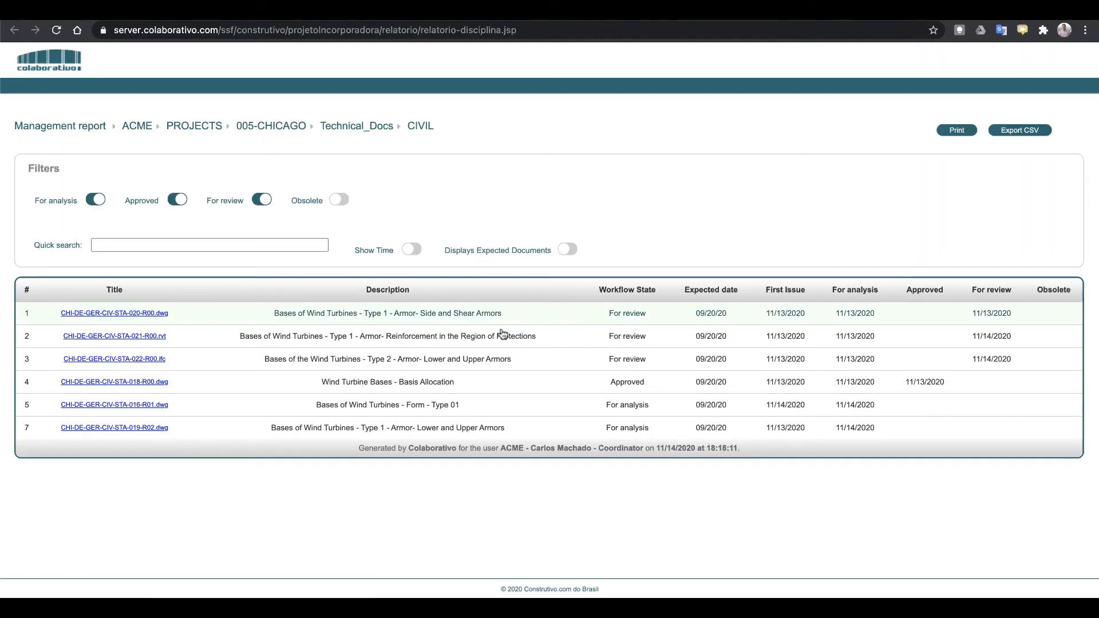
pyautogui.click(96, 201)
pyautogui.click(255, 201)
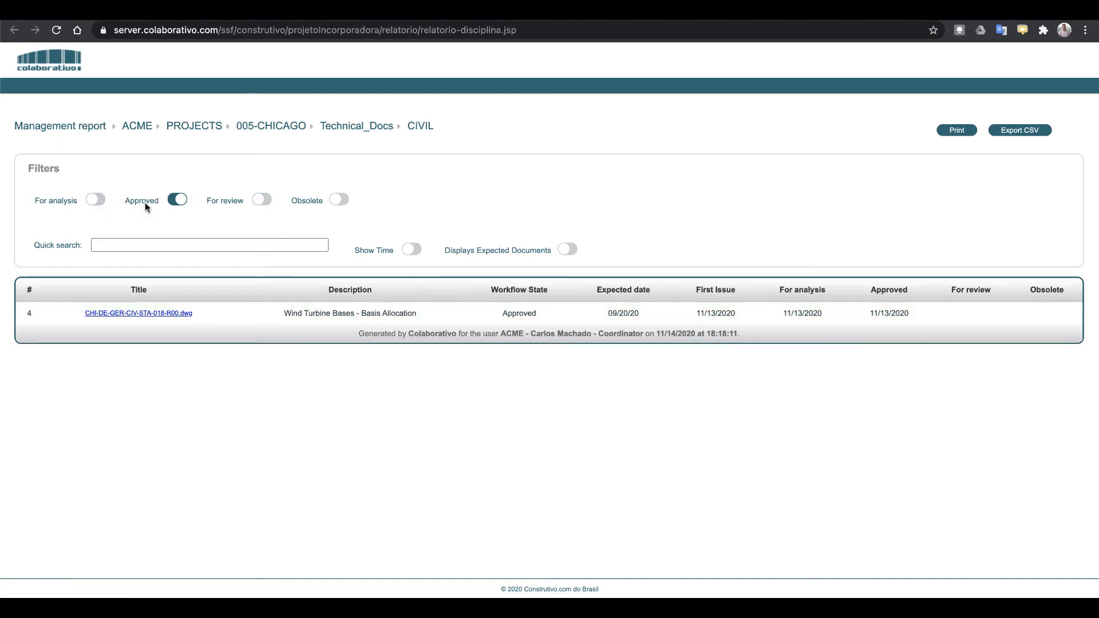
pyautogui.click(171, 200)
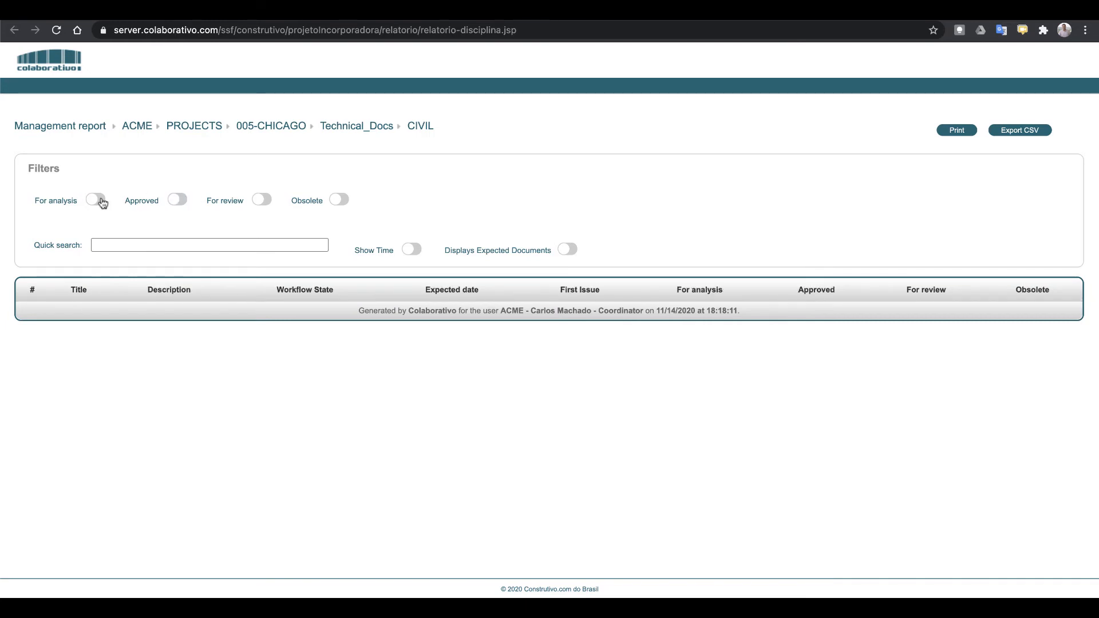
pyautogui.click(96, 201)
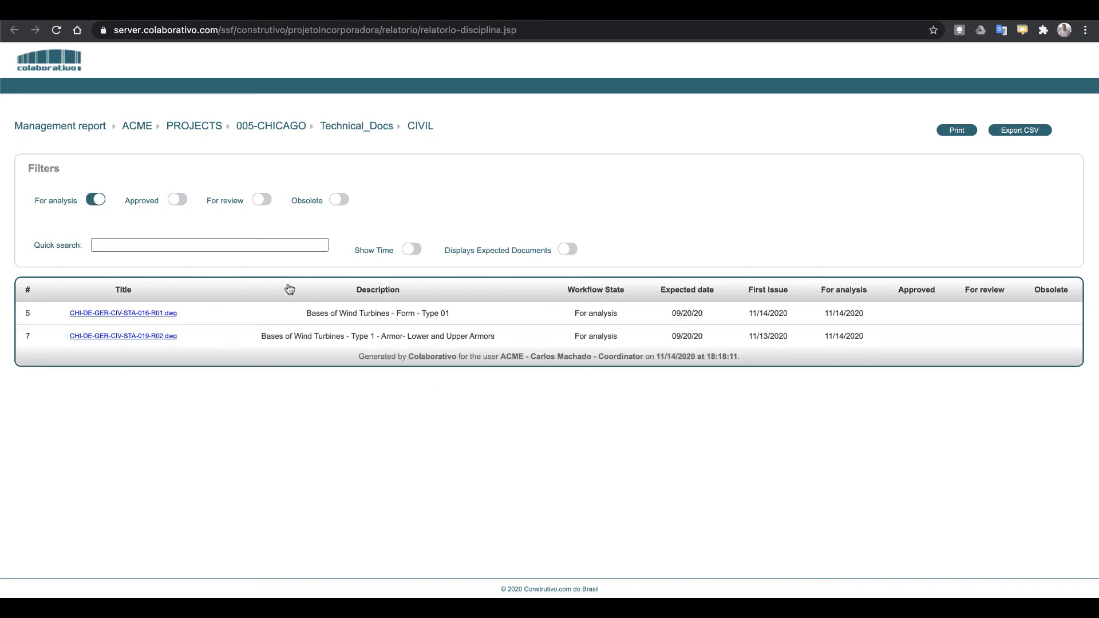
pyautogui.click(413, 250)
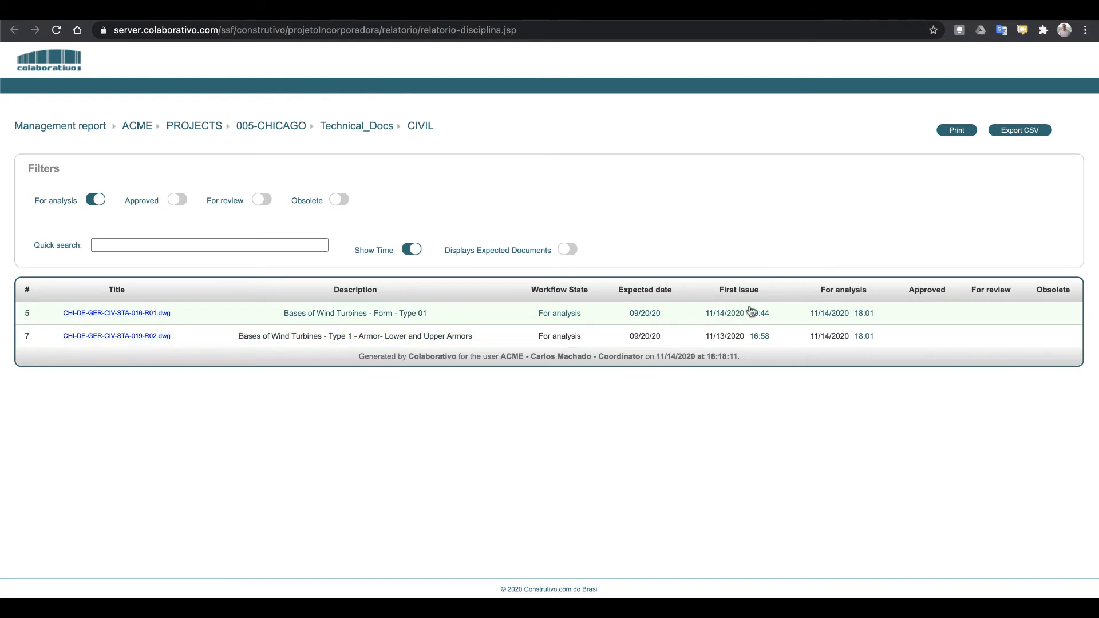
pyautogui.click(574, 251)
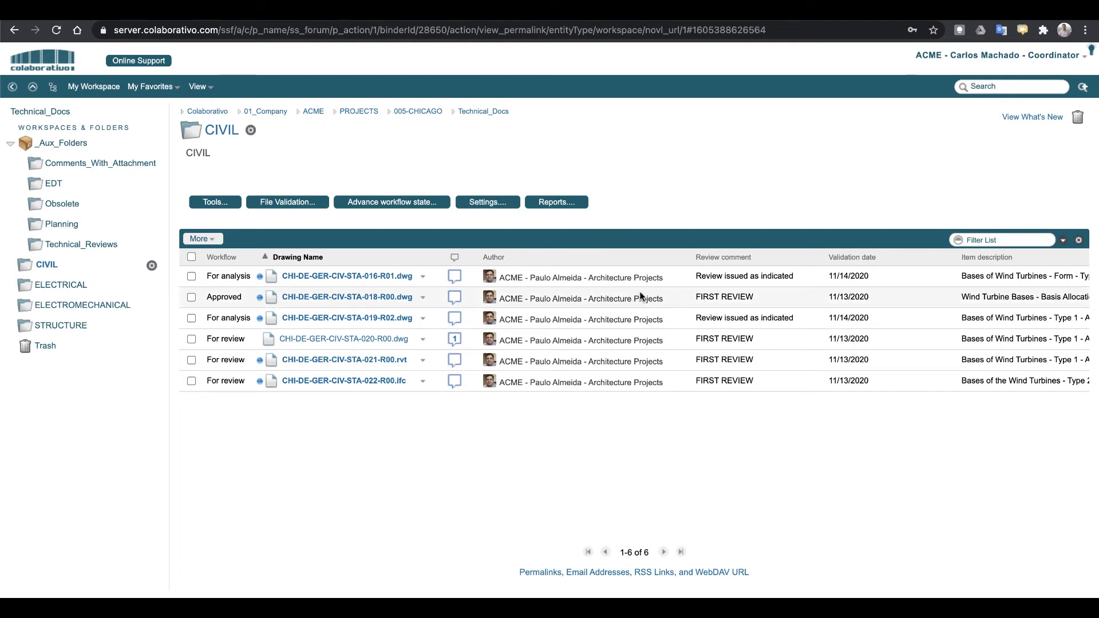
pyautogui.click(995, 241)
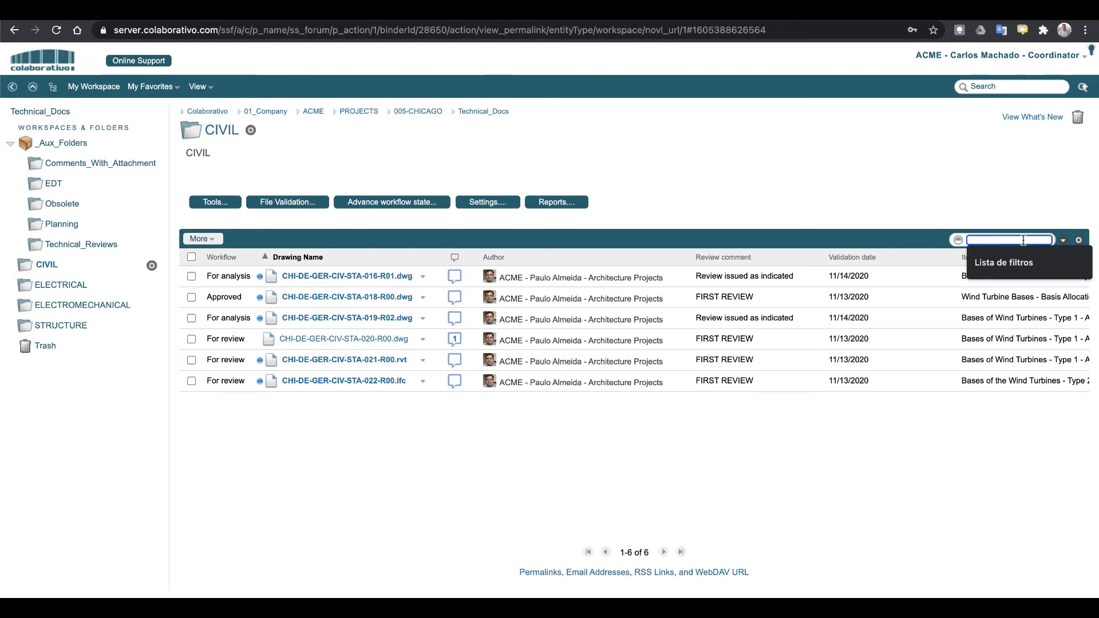
pyautogui.write('01')
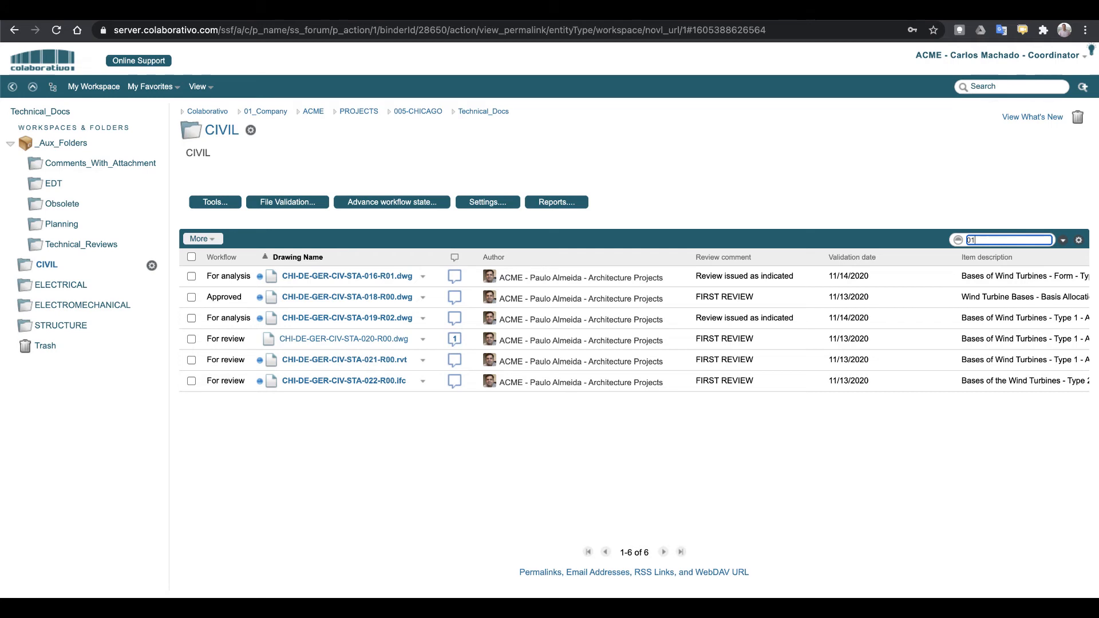
pyautogui.press('Return')
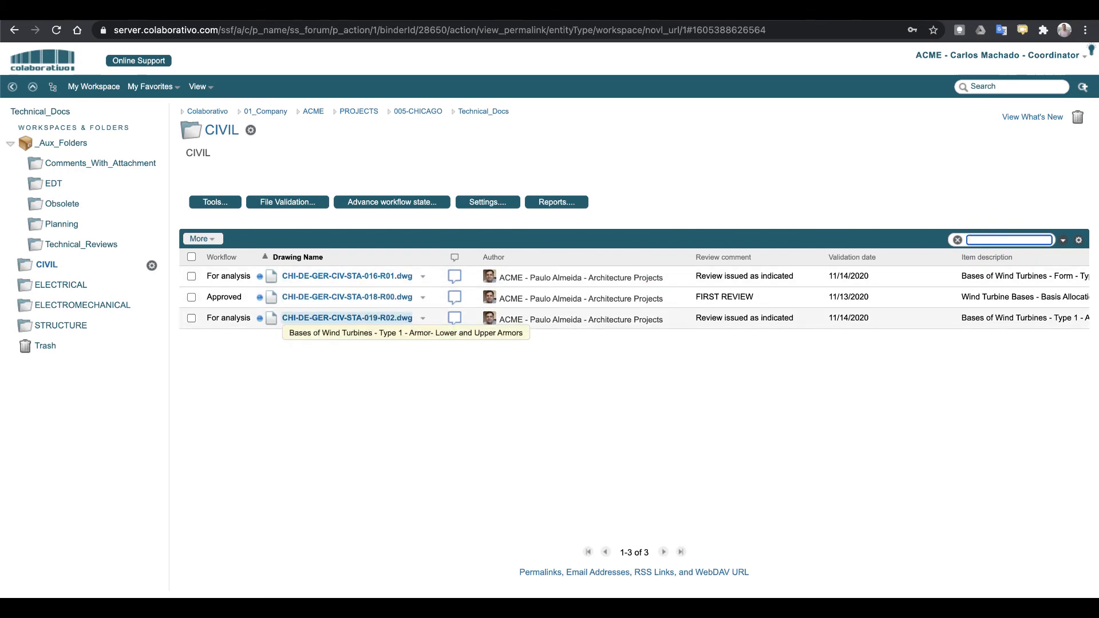
pyautogui.click(958, 240)
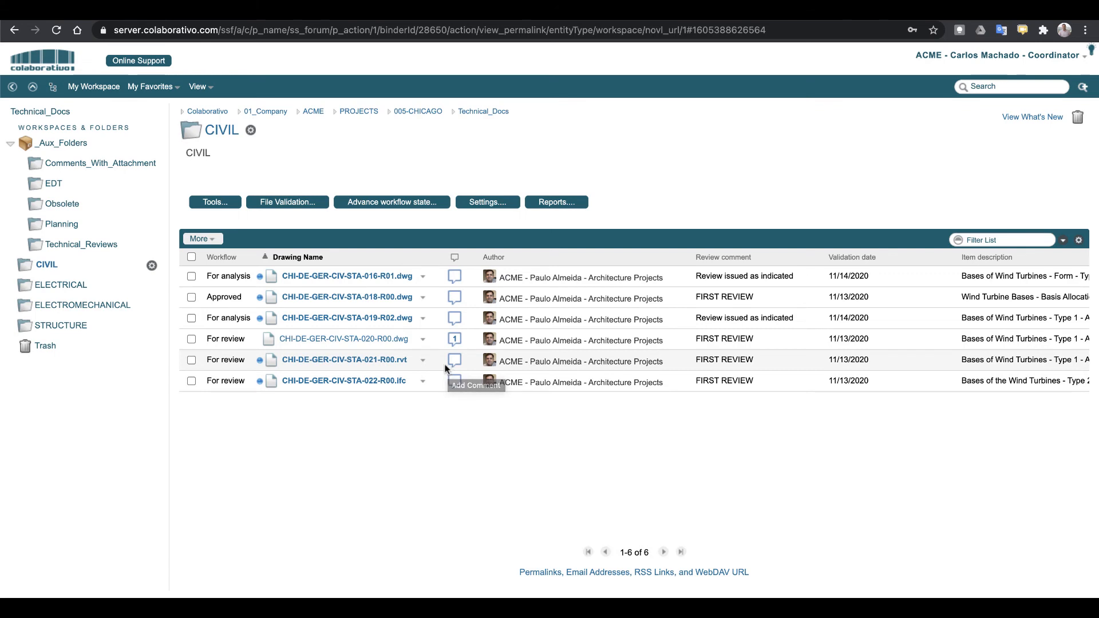
# Go to Manage Filters from the Filter List dropdown and add a new filter
pyautogui.click(1066, 242)
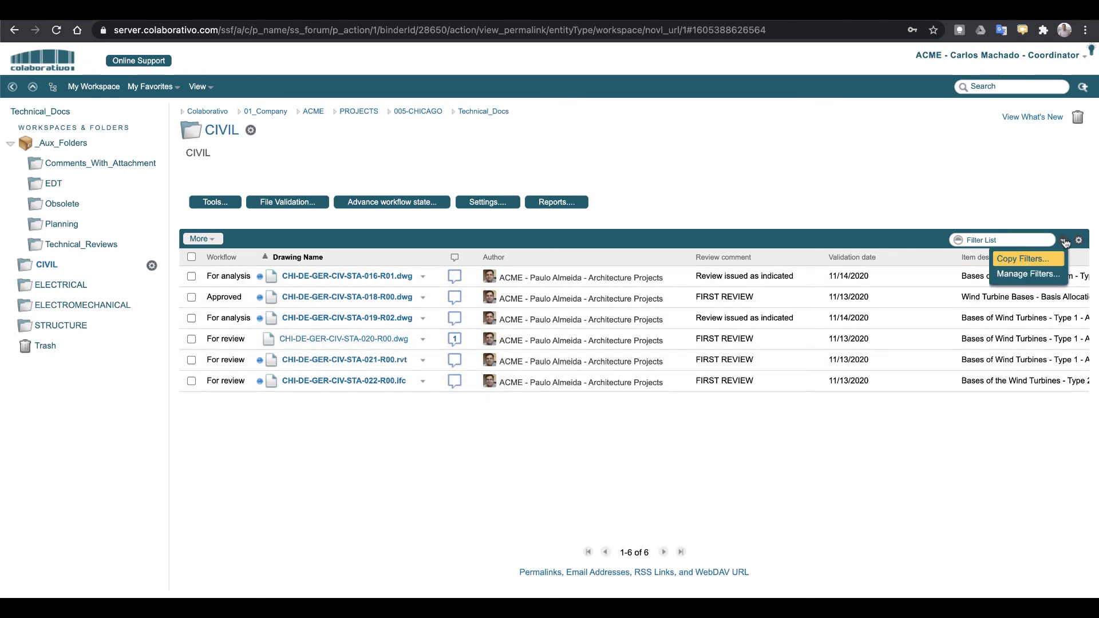
pyautogui.click(1014, 275)
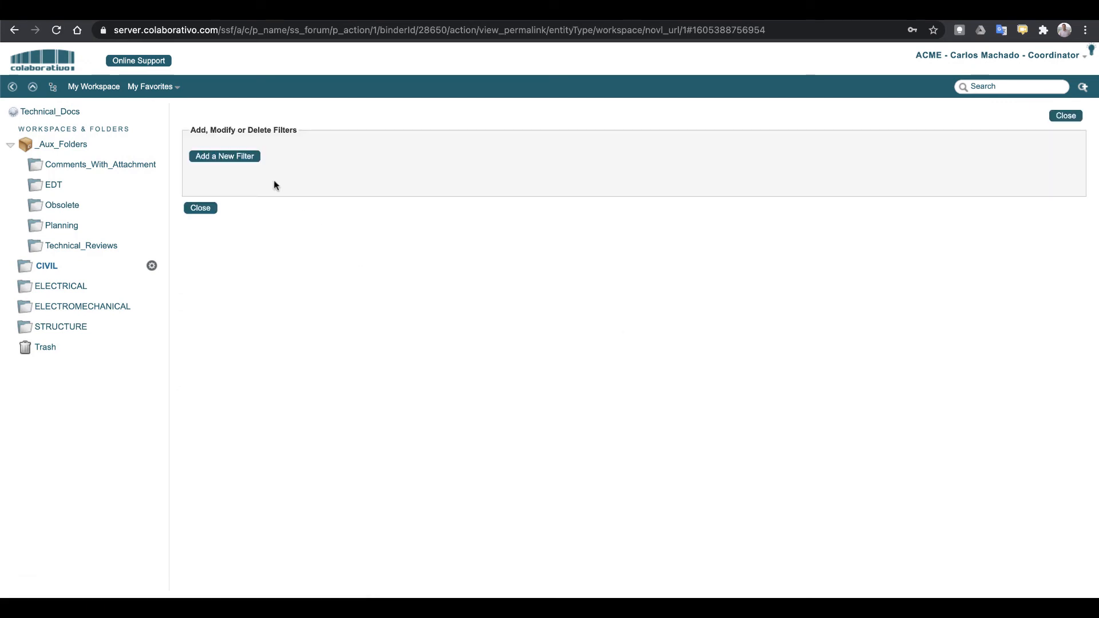
pyautogui.click(245, 157)
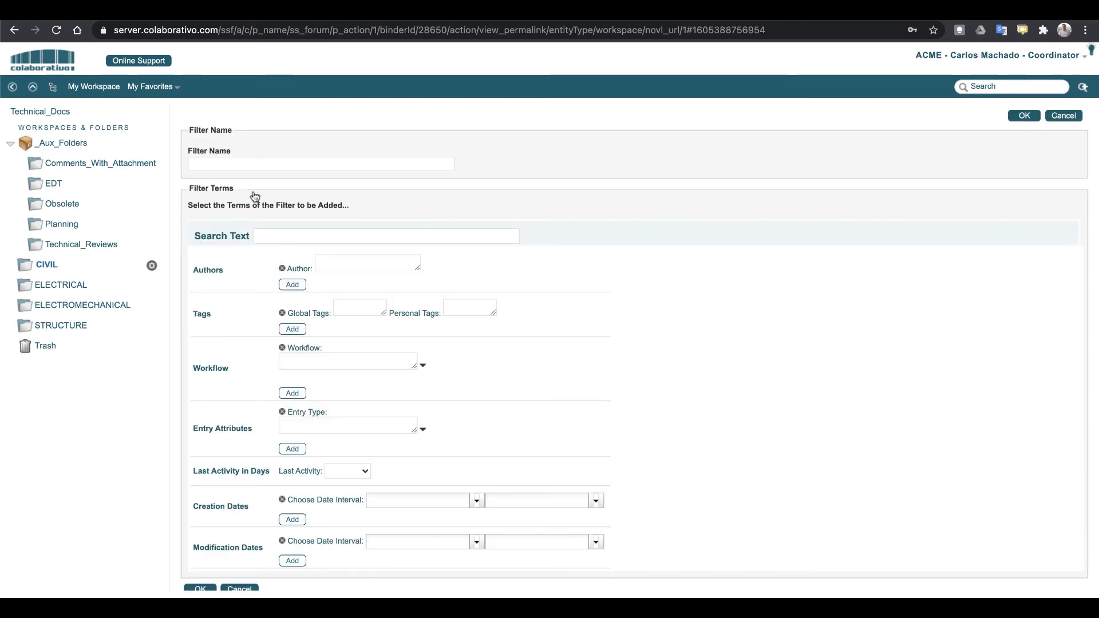
# Save filter 'Approved' matching the Workflow Projects - ACME workflow's Approved state
pyautogui.click(234, 166)
pyautogui.write('Approved')
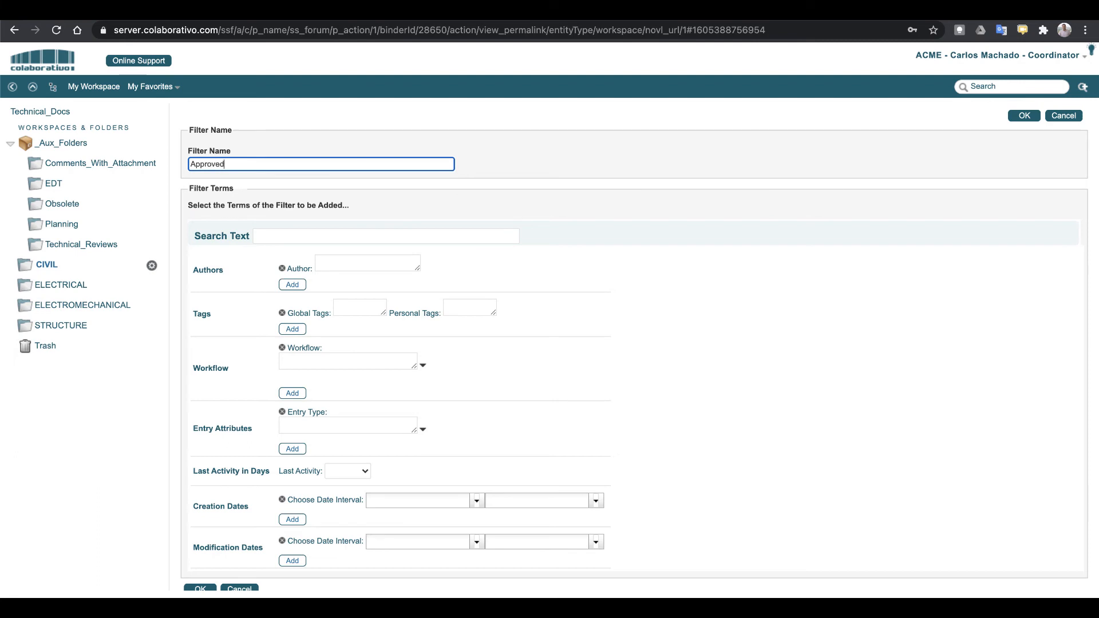
pyautogui.click(371, 366)
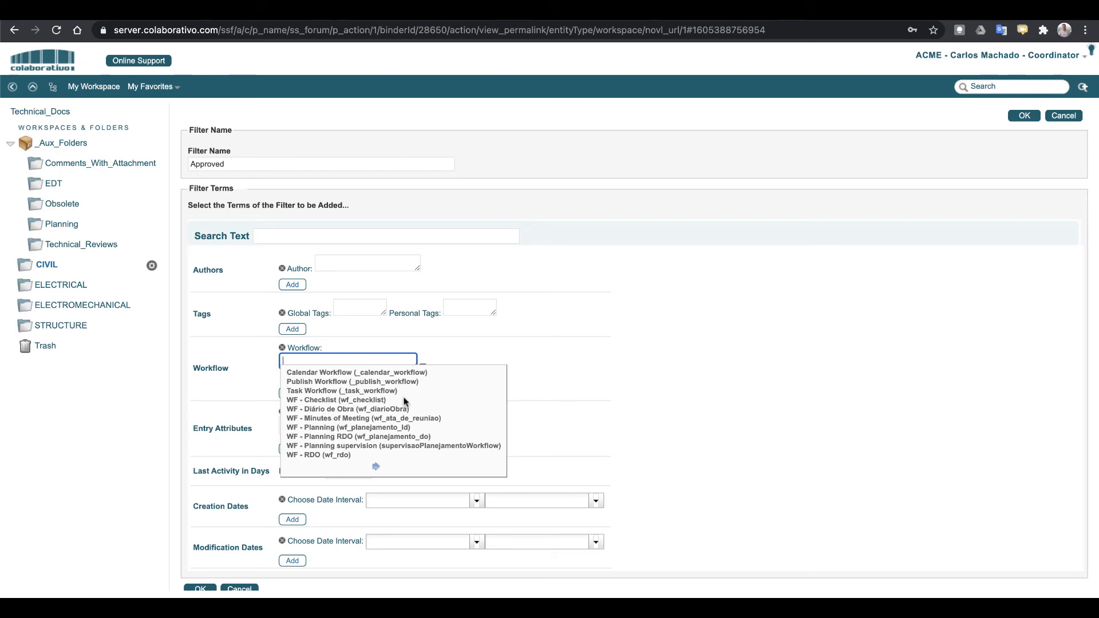
pyautogui.click(376, 468)
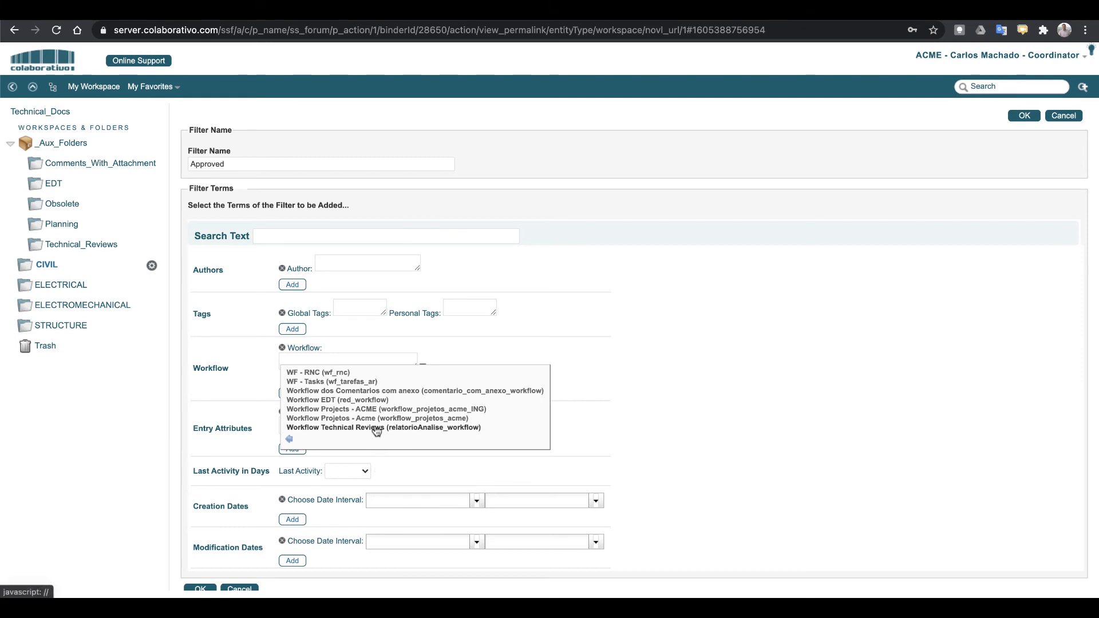
pyautogui.click(373, 409)
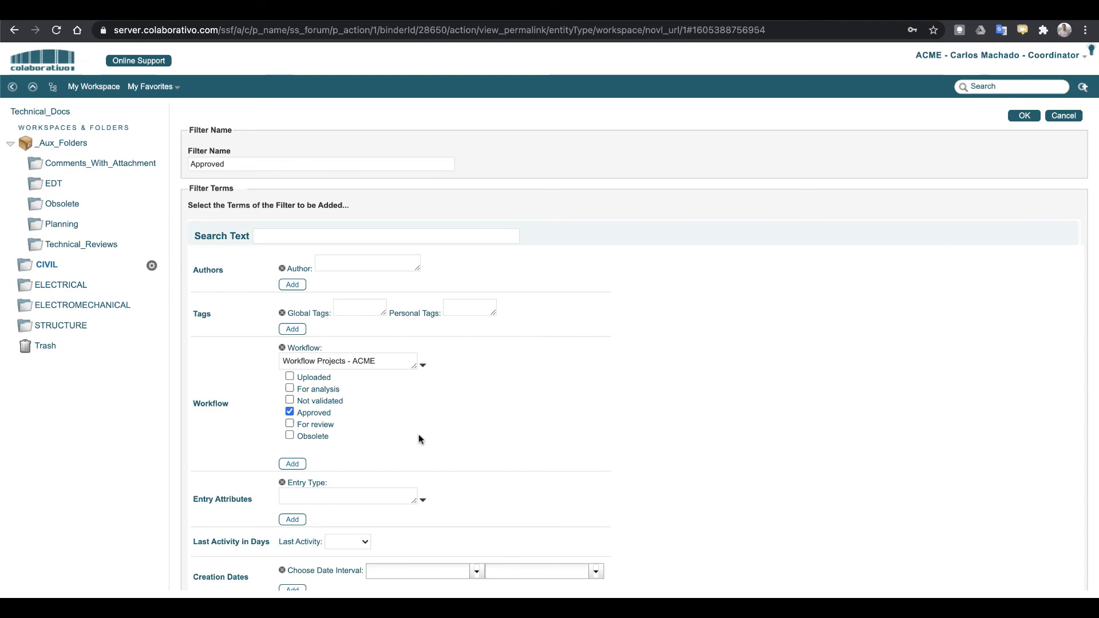
pyautogui.scroll(-3, 418, 434)
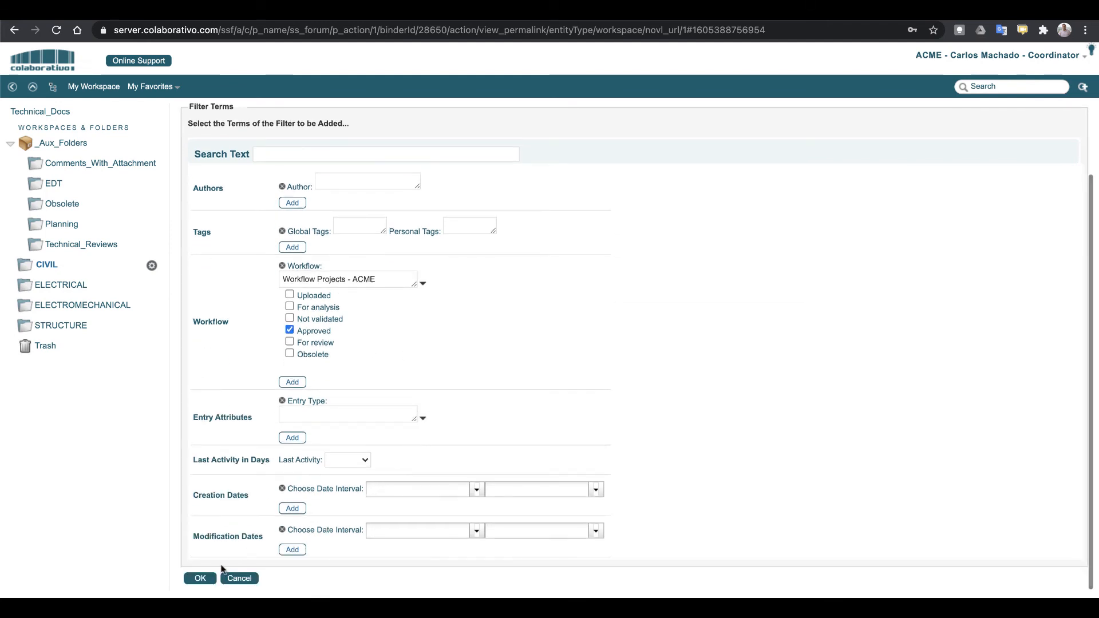
pyautogui.click(199, 578)
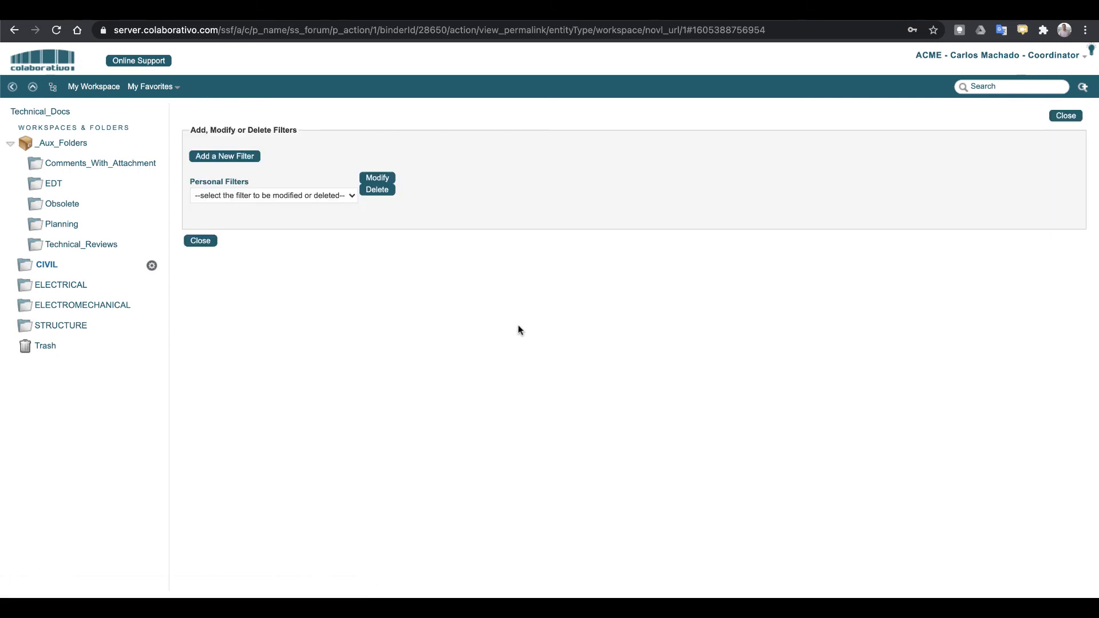
pyautogui.click(201, 241)
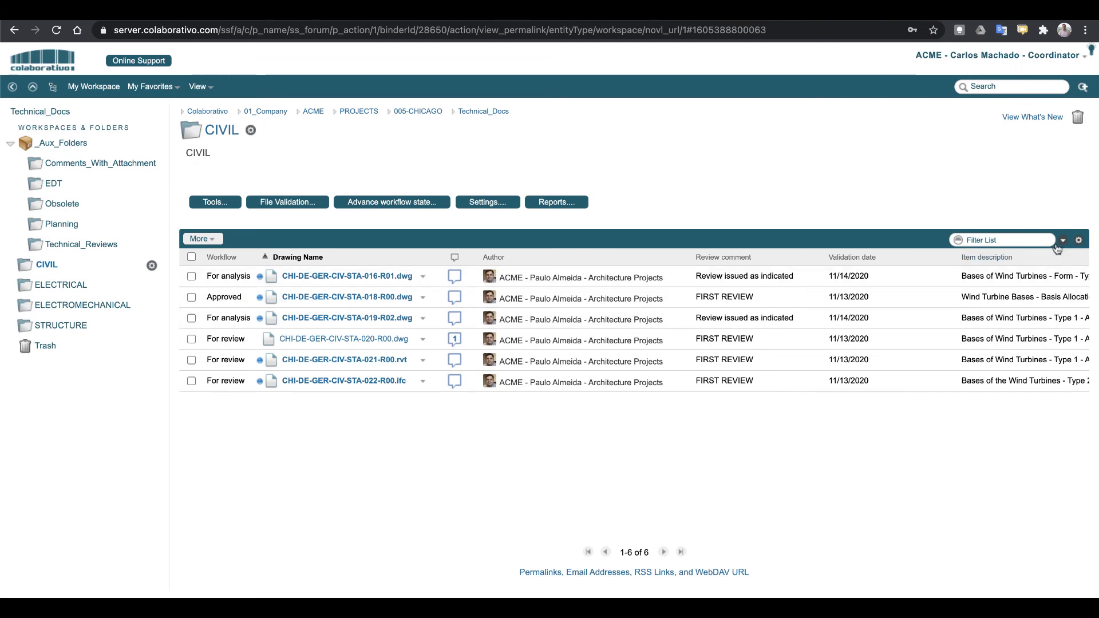
pyautogui.click(1064, 241)
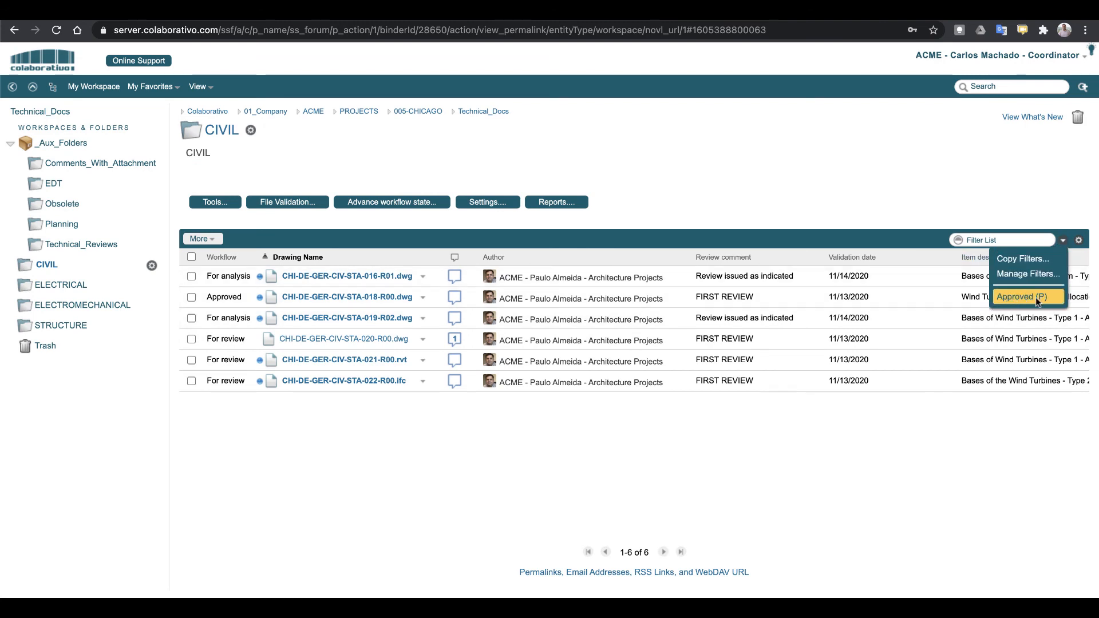
pyautogui.click(1018, 297)
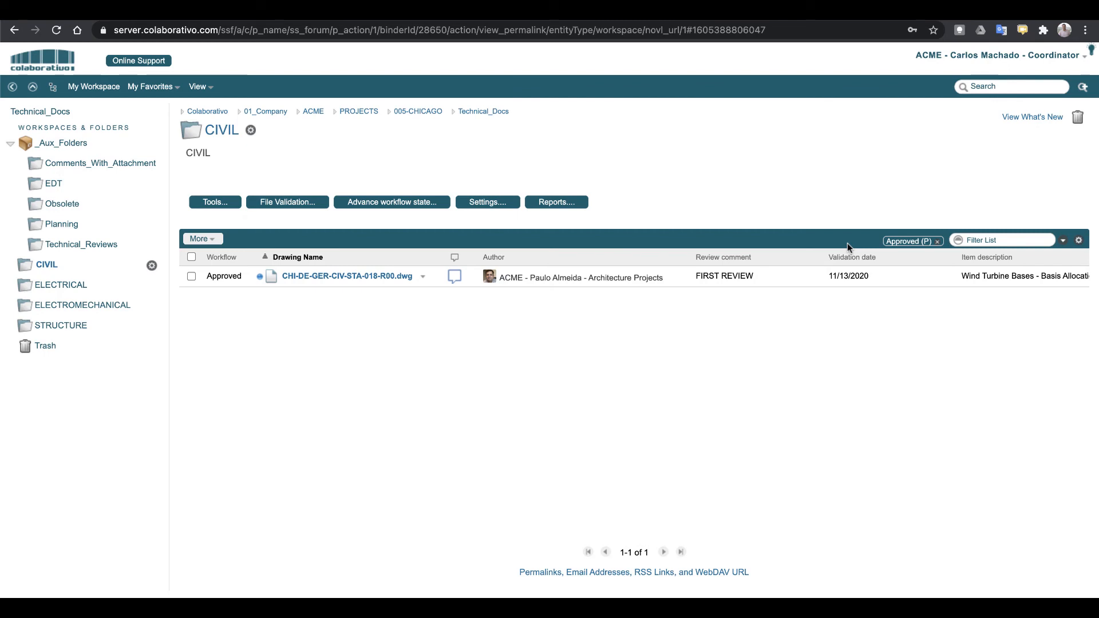
pyautogui.click(938, 243)
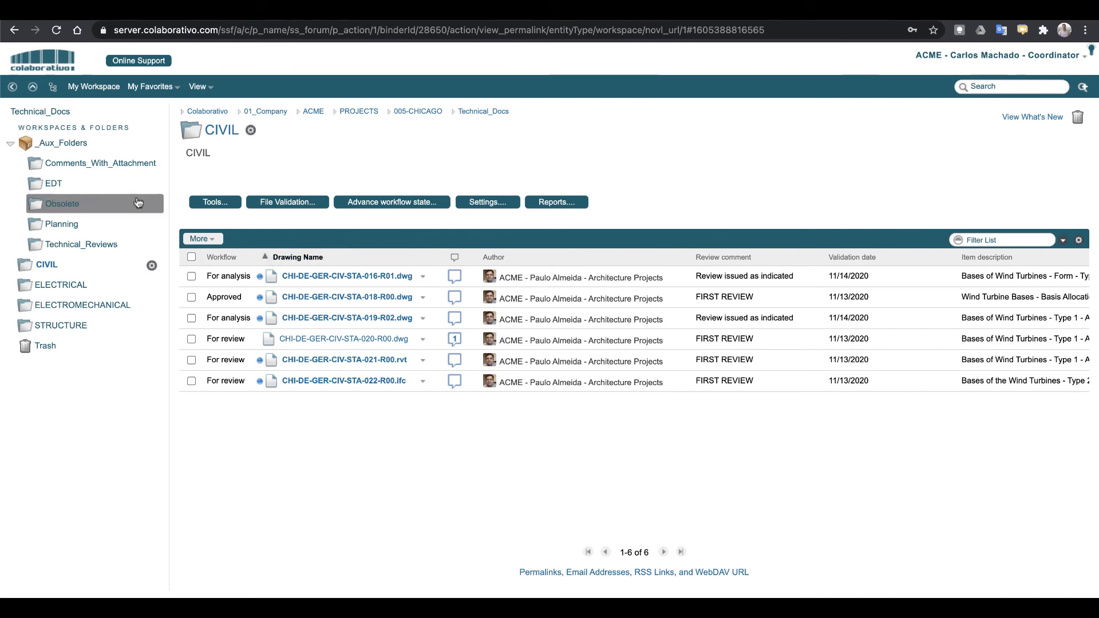
# Return to the 005-CHICAGO project overview and try its management report, dismissing the resulting error
pyautogui.click(427, 114)
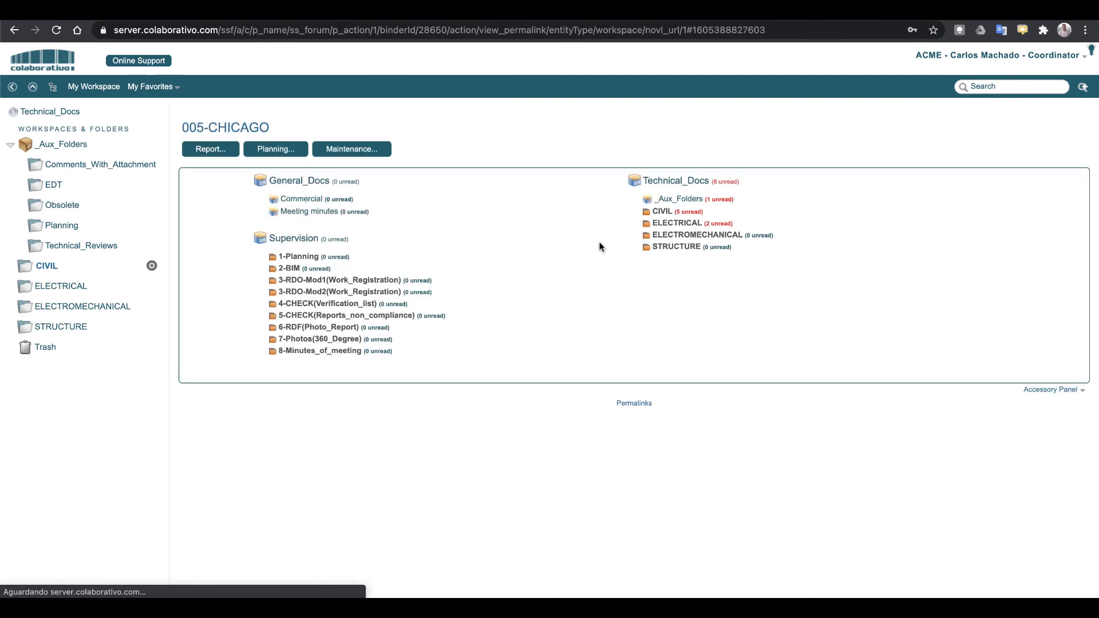
pyautogui.click(226, 153)
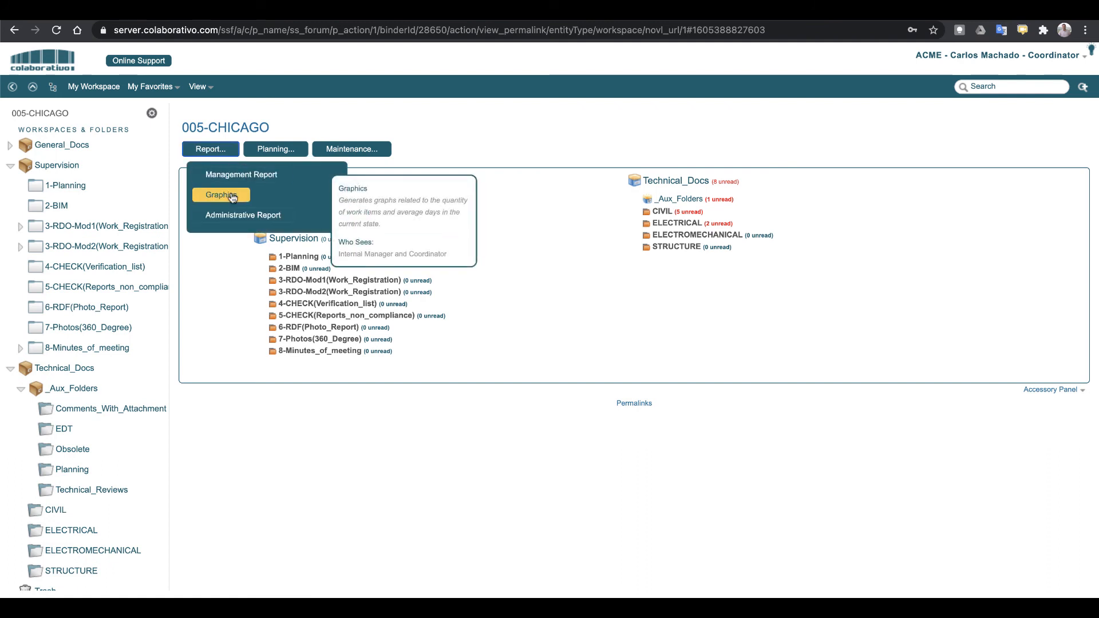
pyautogui.click(241, 175)
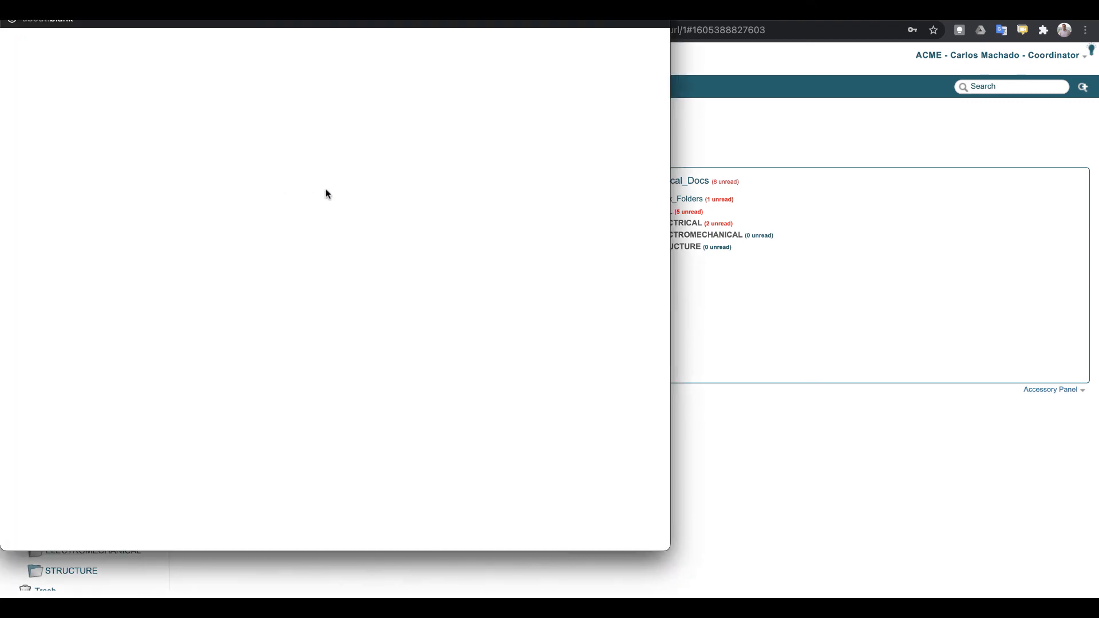
pyautogui.click(10, 4)
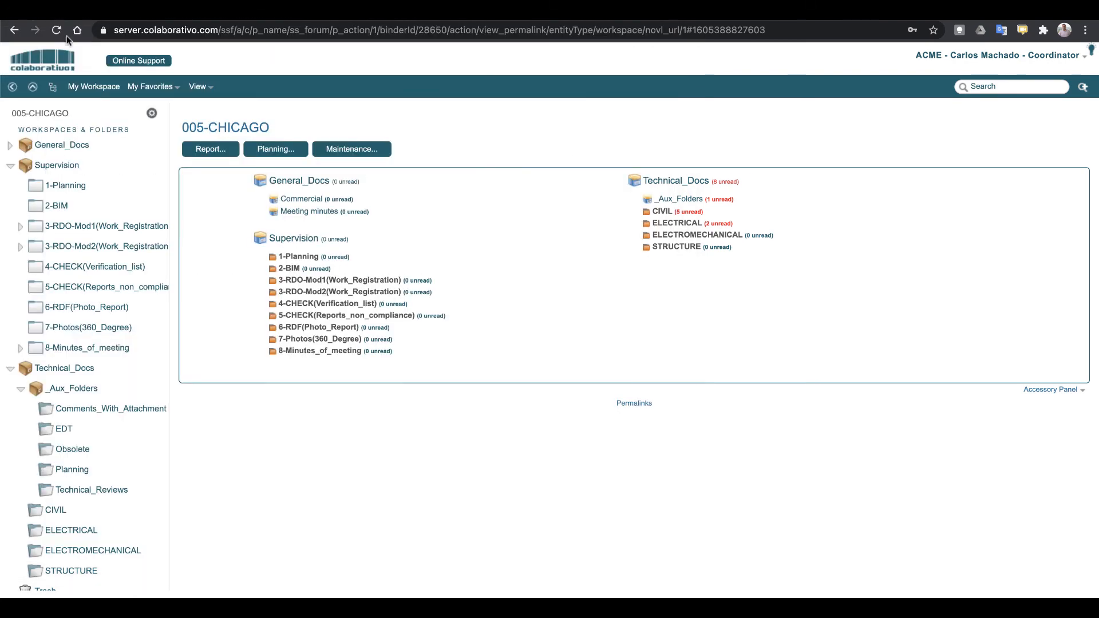
# Open the Graphics report and review per-folder counts (CIVIL 6, Obsolete 4, ELECTRICAL 2) and workflow-state charts
pyautogui.click(212, 153)
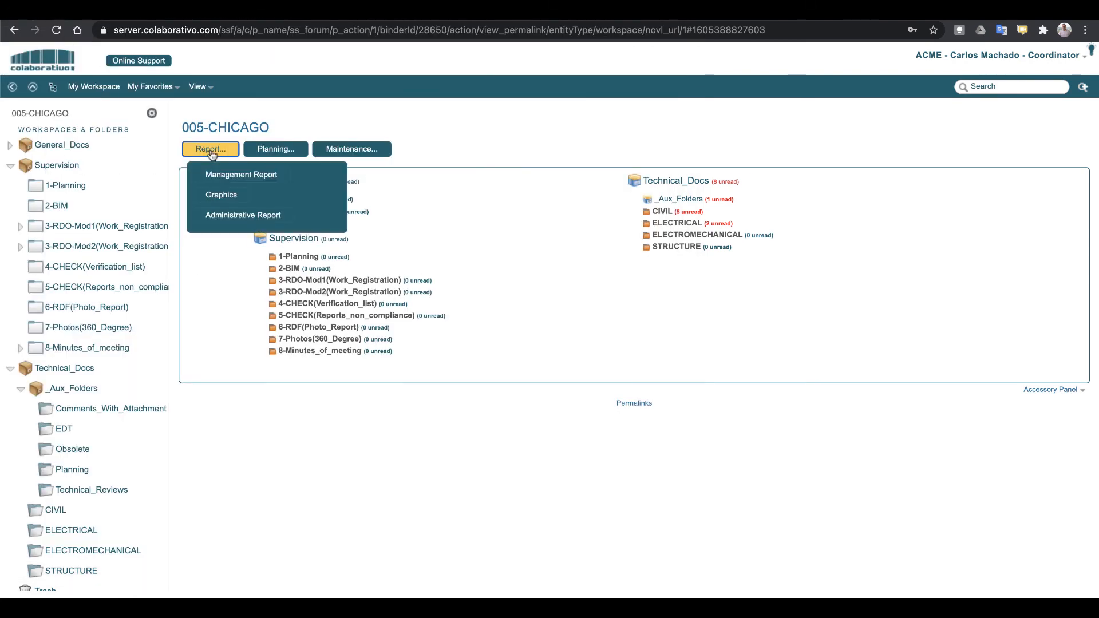
pyautogui.click(227, 194)
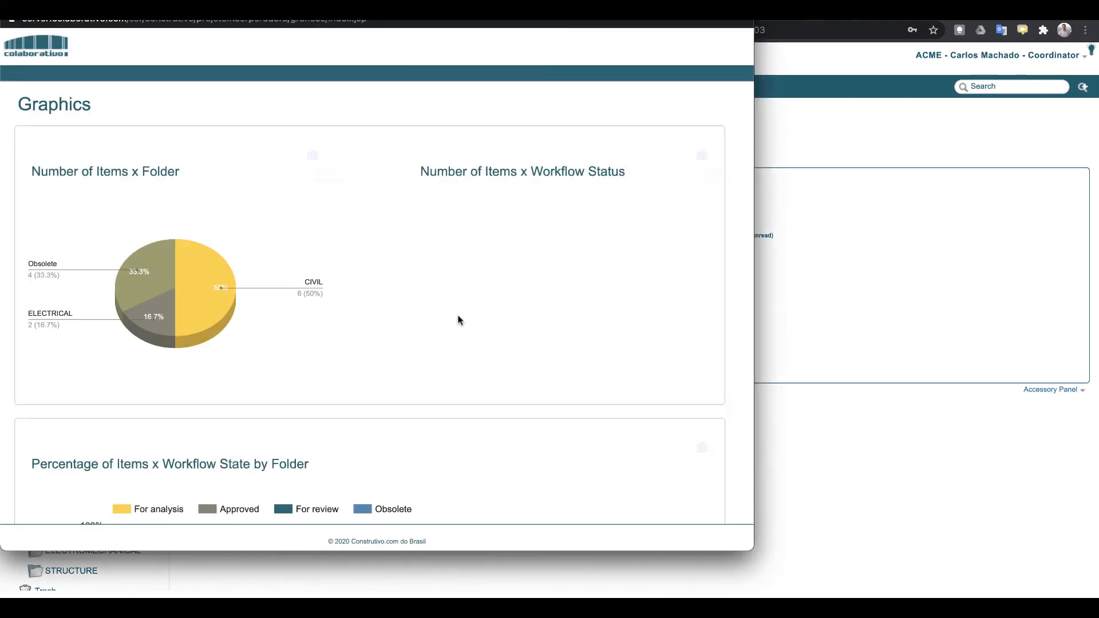
pyautogui.scroll(-6, 322, 306)
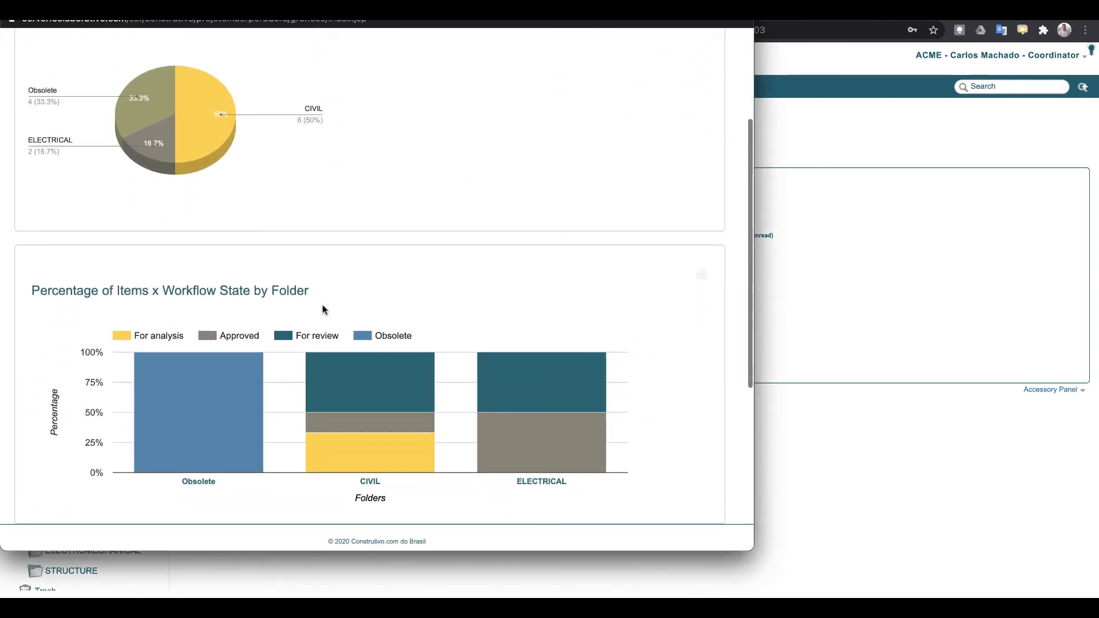
pyautogui.scroll(-3, 325, 309)
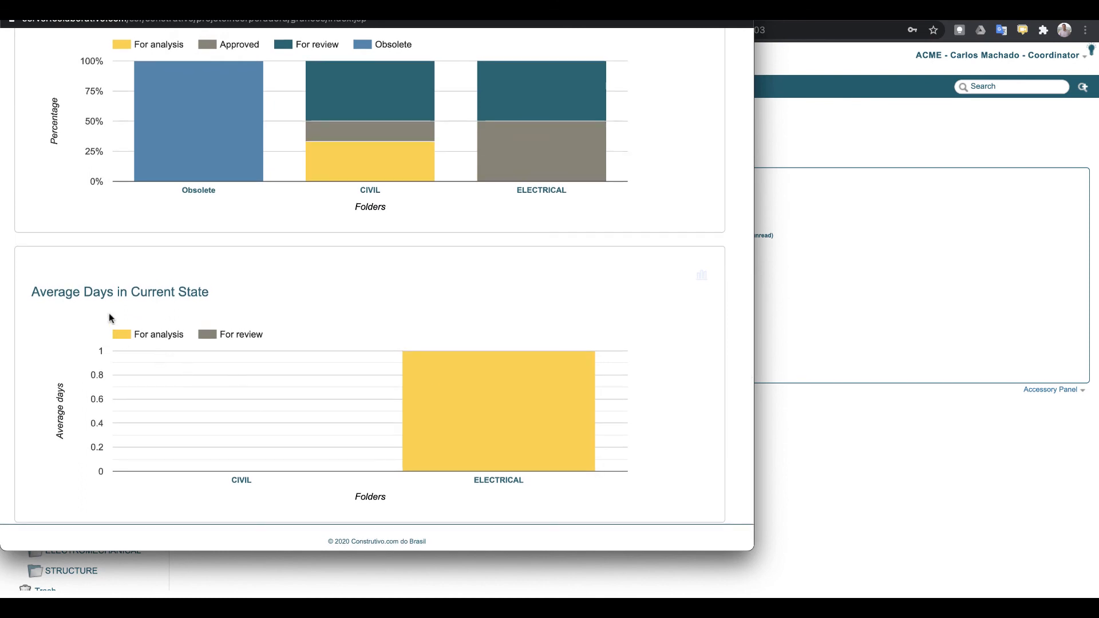
pyautogui.scroll(5, 473, 392)
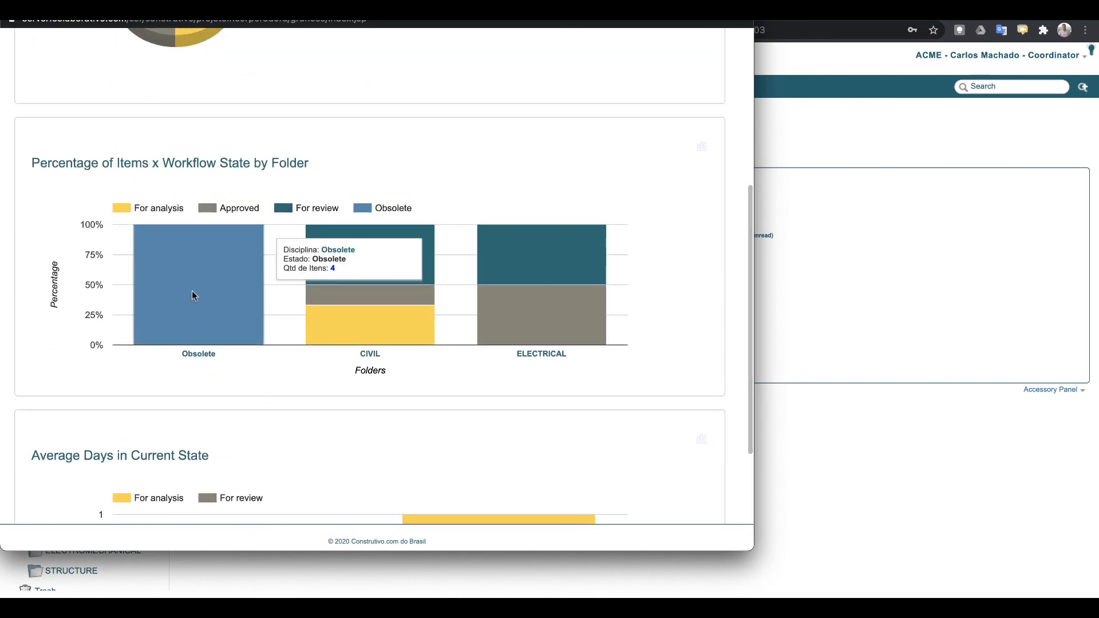
pyautogui.scroll(6, 194, 252)
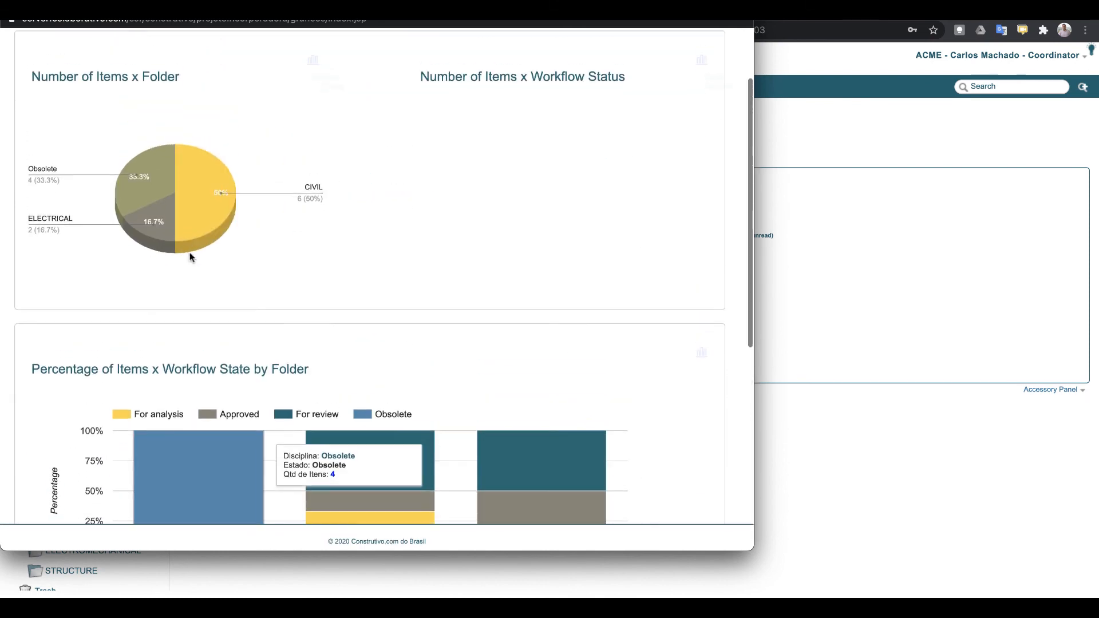
# Close the Graphics report and look through the Report and Planning menus
pyautogui.click(10, 7)
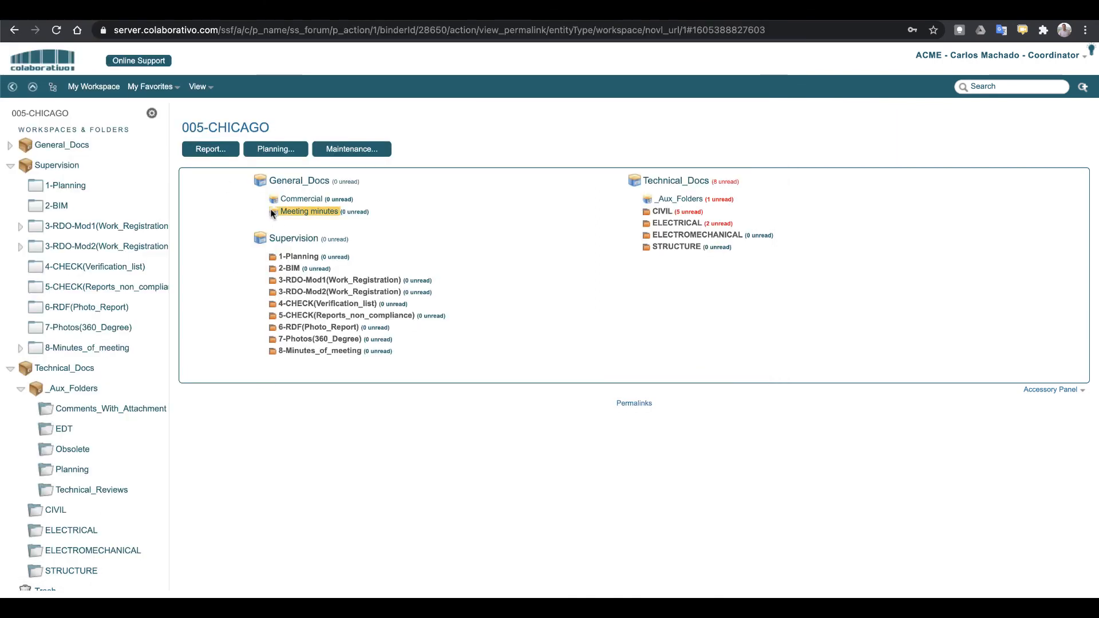
pyautogui.click(220, 152)
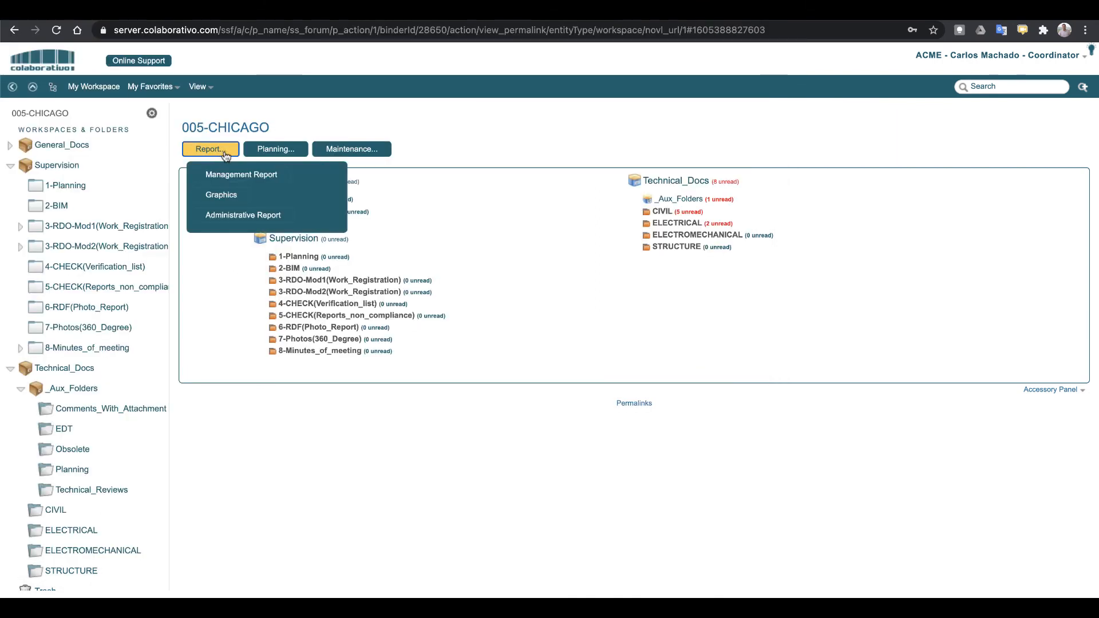
pyautogui.click(285, 151)
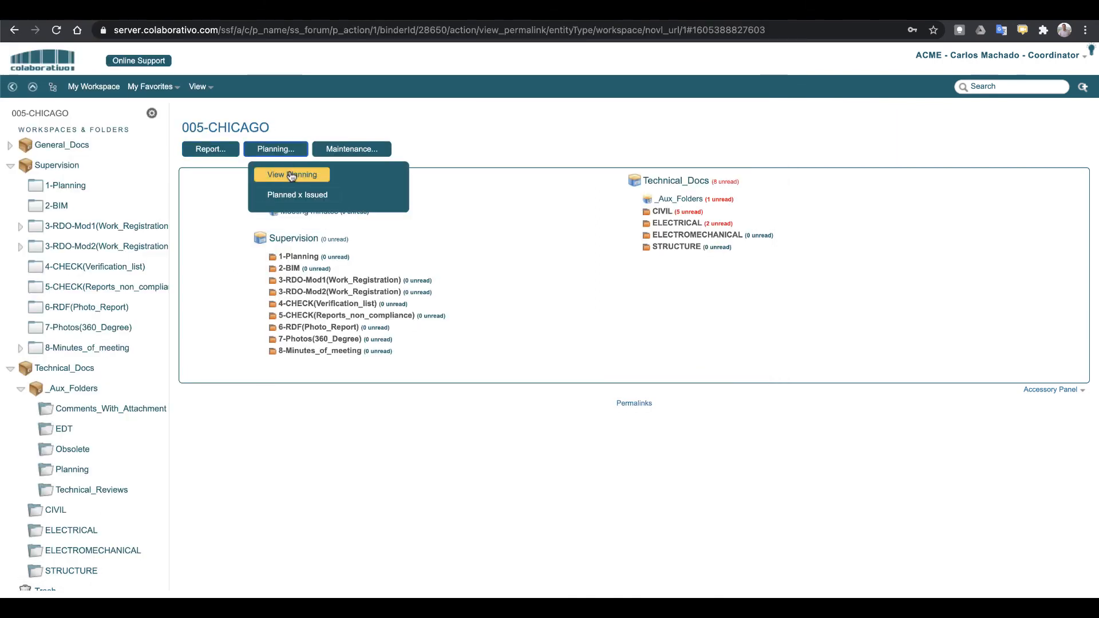
# Review the 005-CHICAGO Workflow Settings table under Maintenance, then close it
pyautogui.click(351, 150)
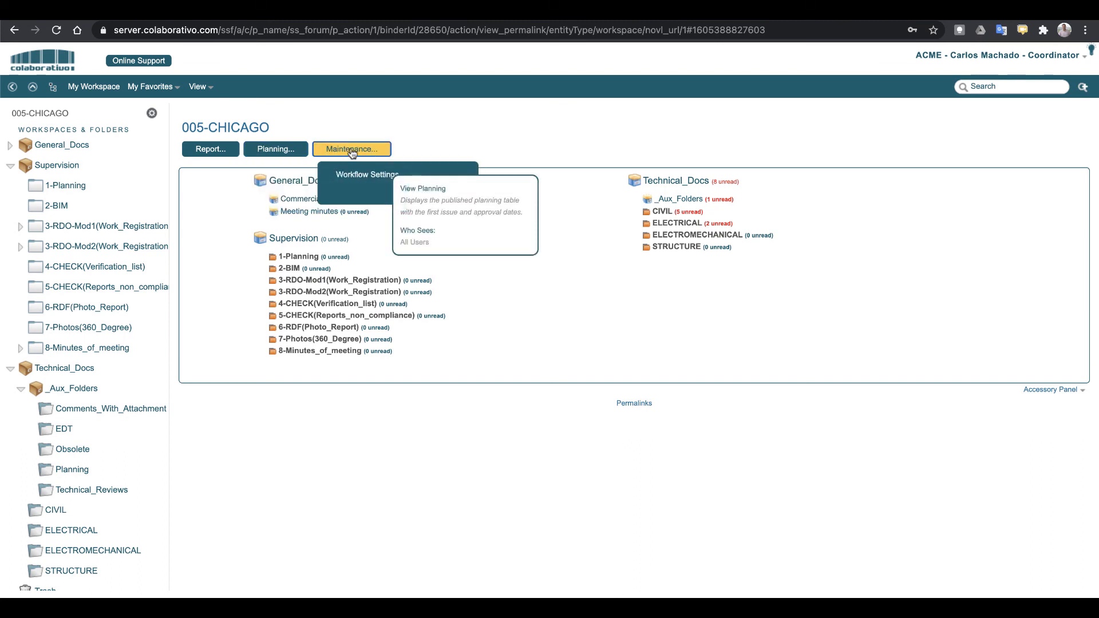
pyautogui.click(373, 176)
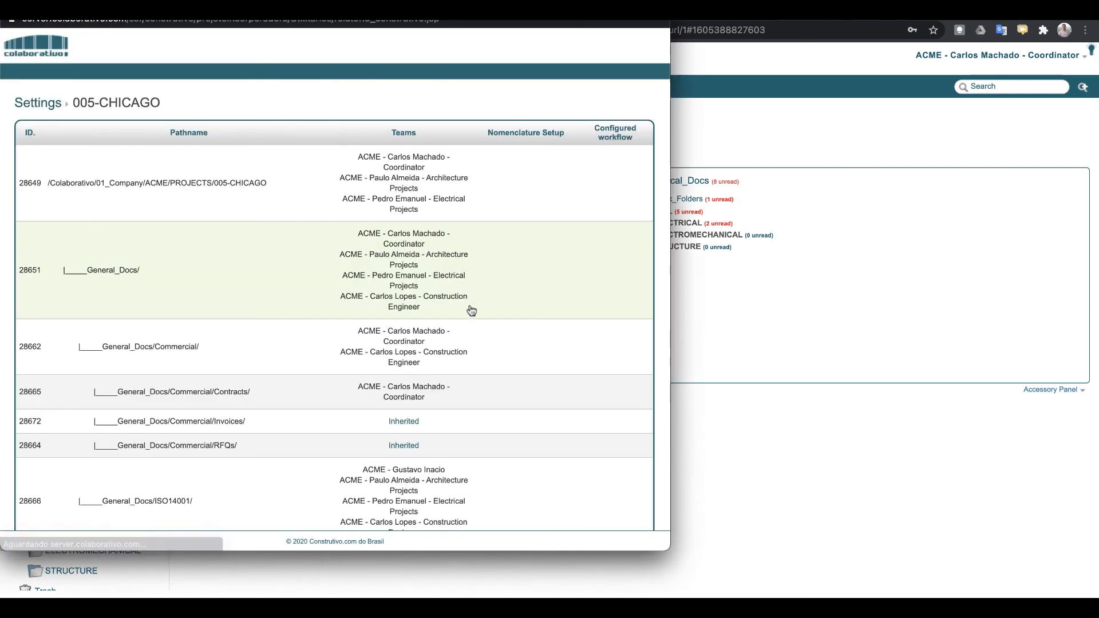
pyautogui.scroll(-3, 408, 318)
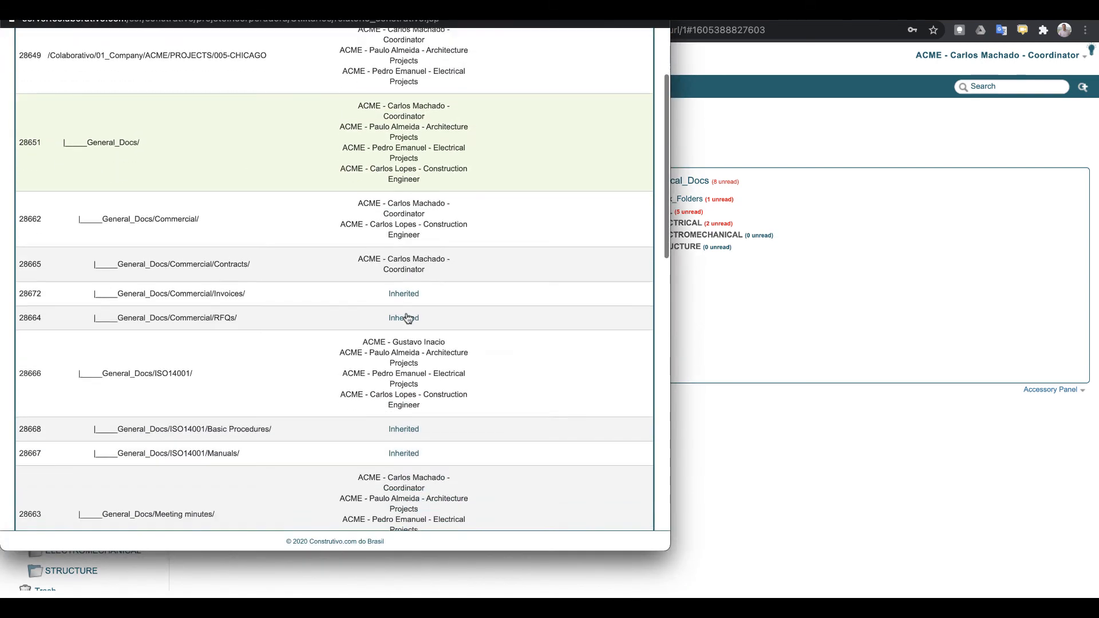
pyautogui.scroll(-6, 408, 319)
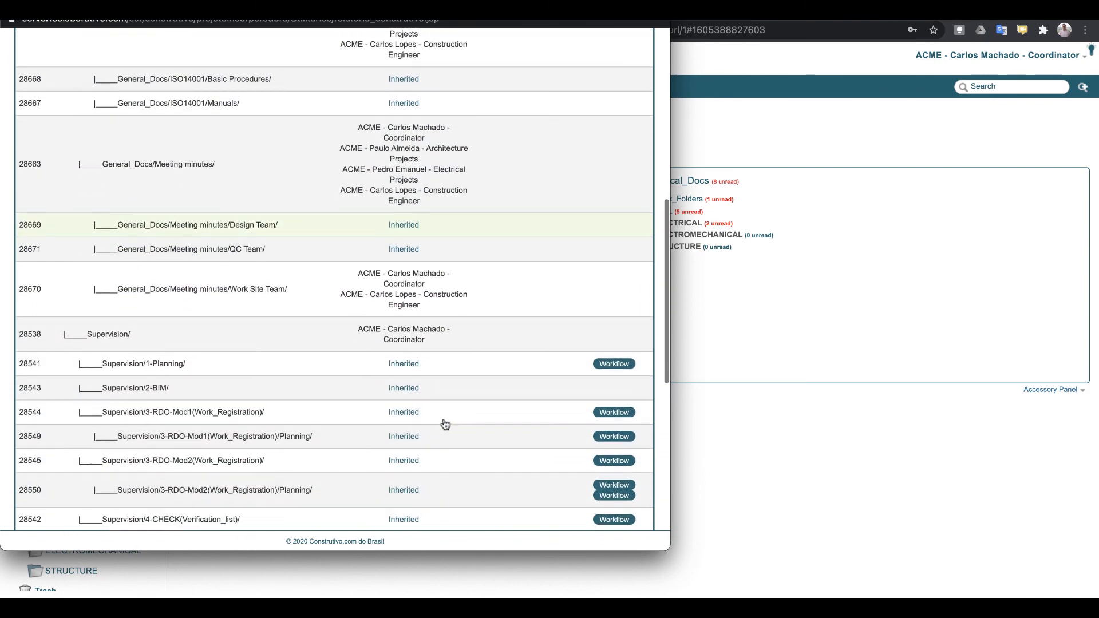
pyautogui.scroll(-1, 445, 424)
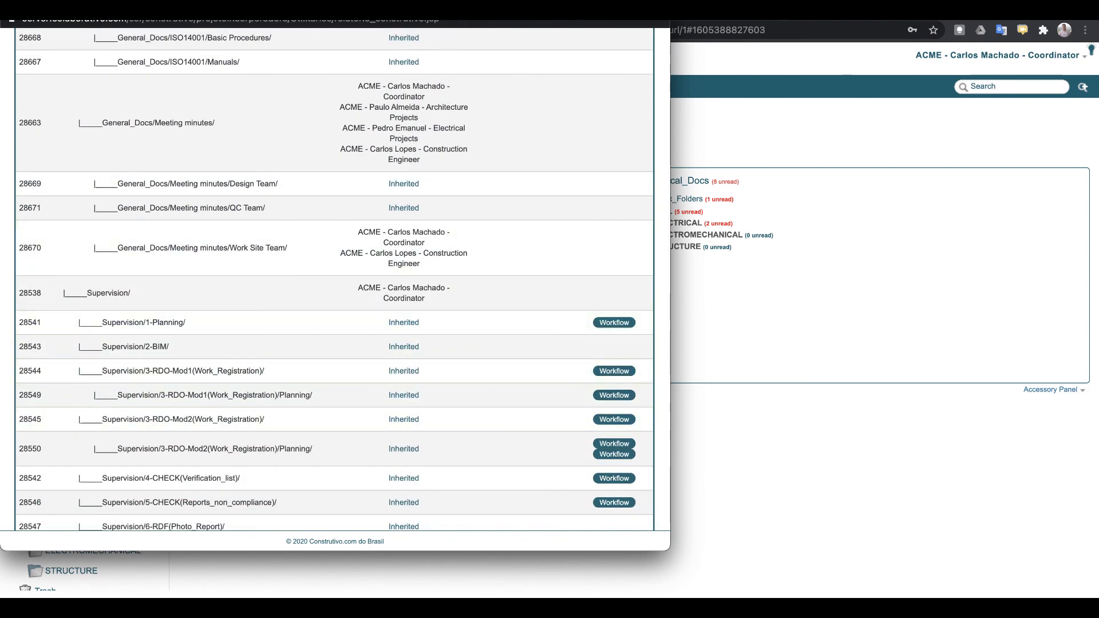
pyautogui.click(11, 5)
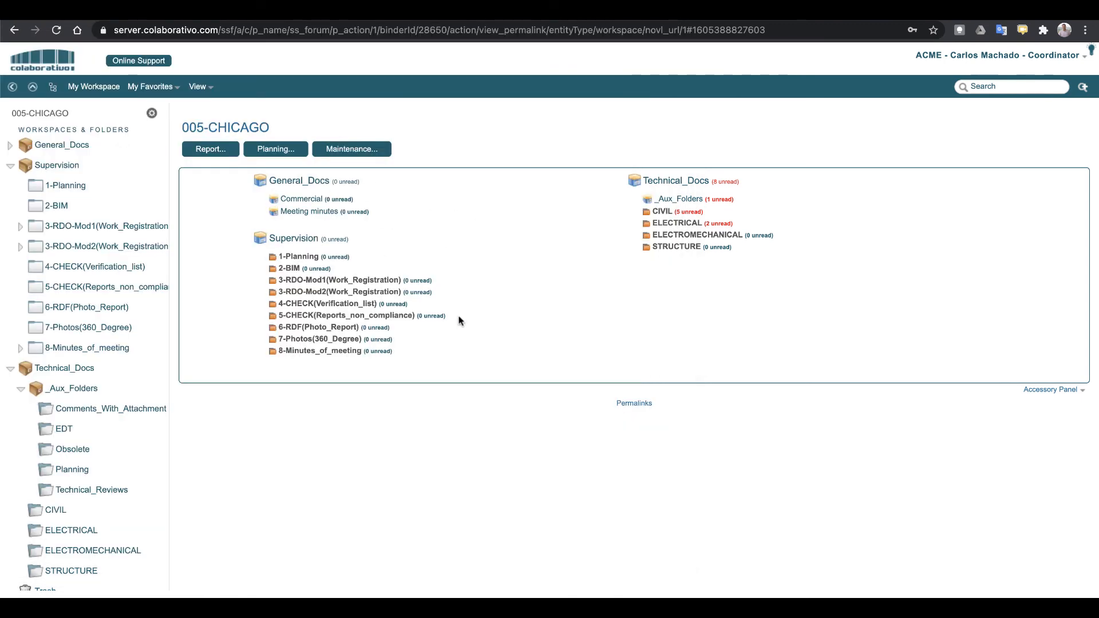